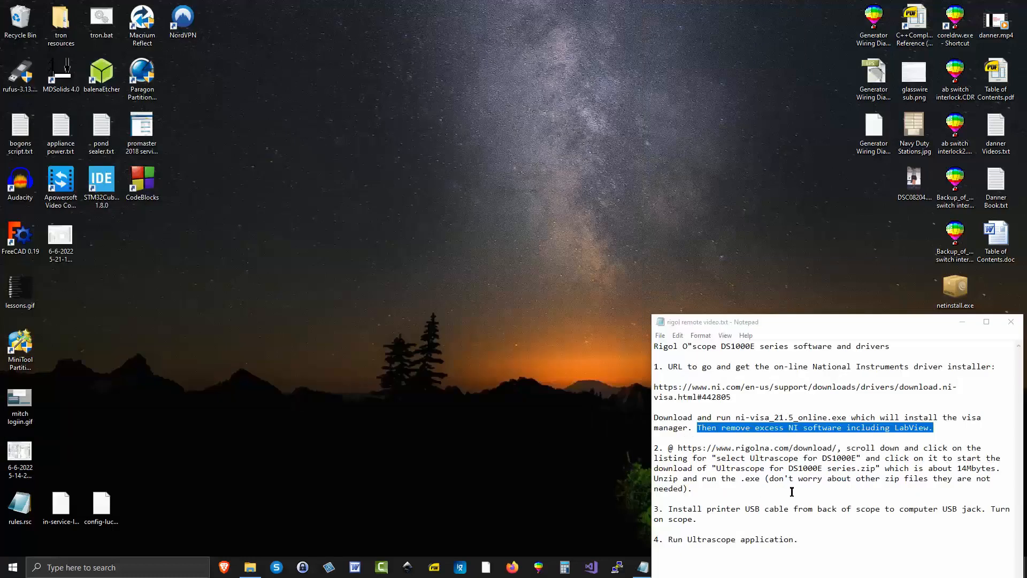
left_click_drag(762, 491, 654, 448)
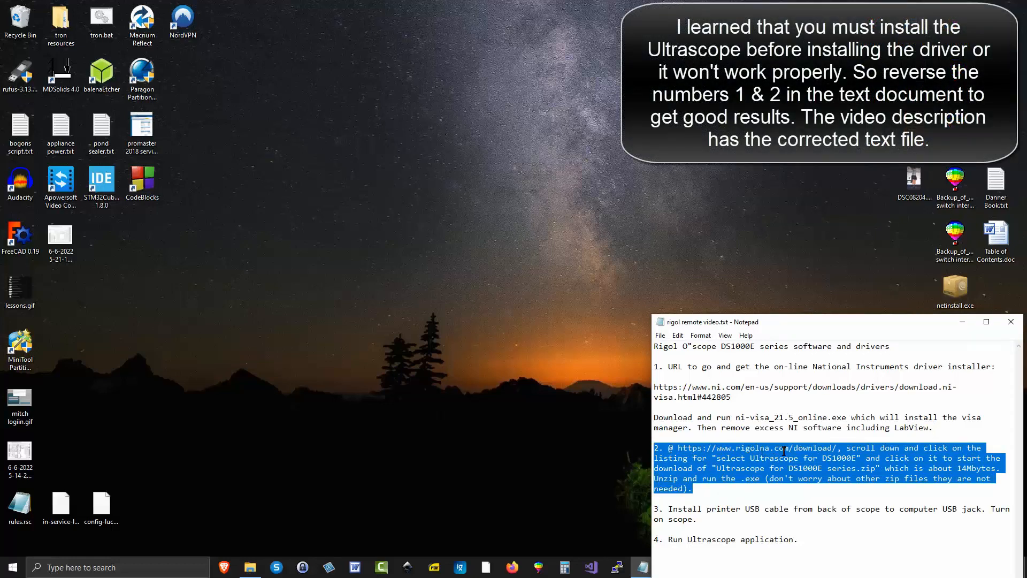
left_click(838, 448)
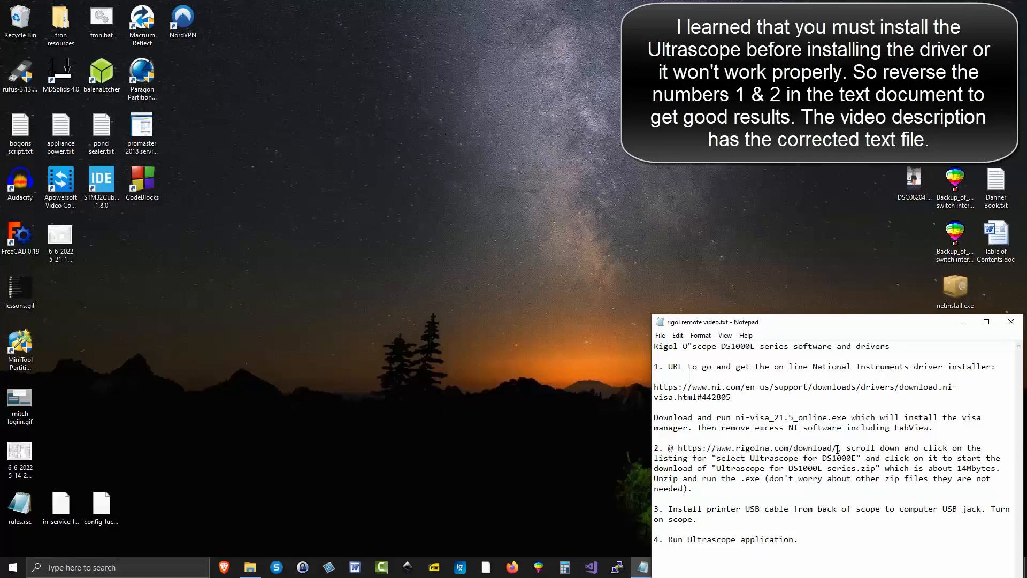
left_click_drag(837, 448, 678, 448)
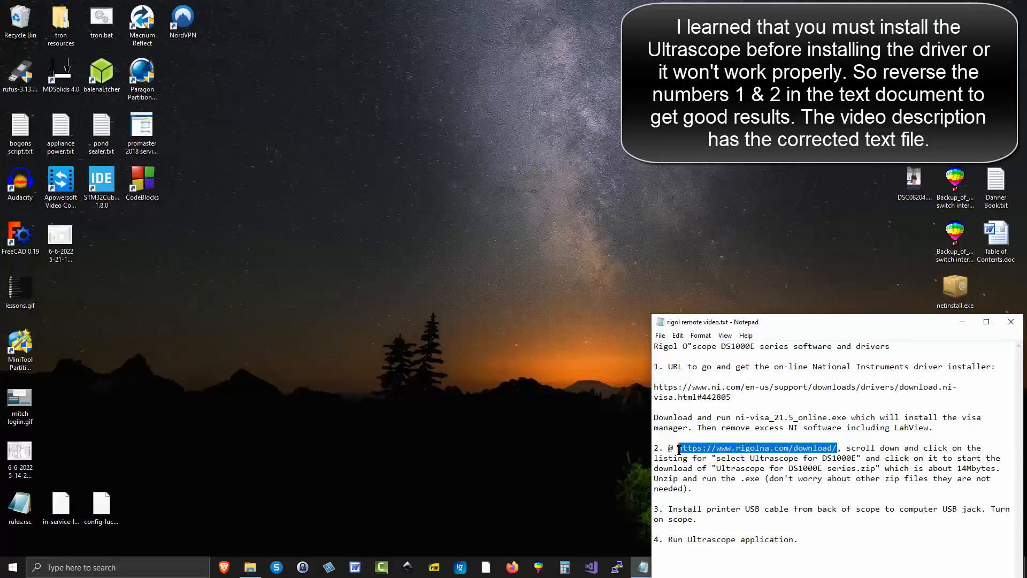
right_click(711, 452)
left_click_drag(873, 328, 871, 330)
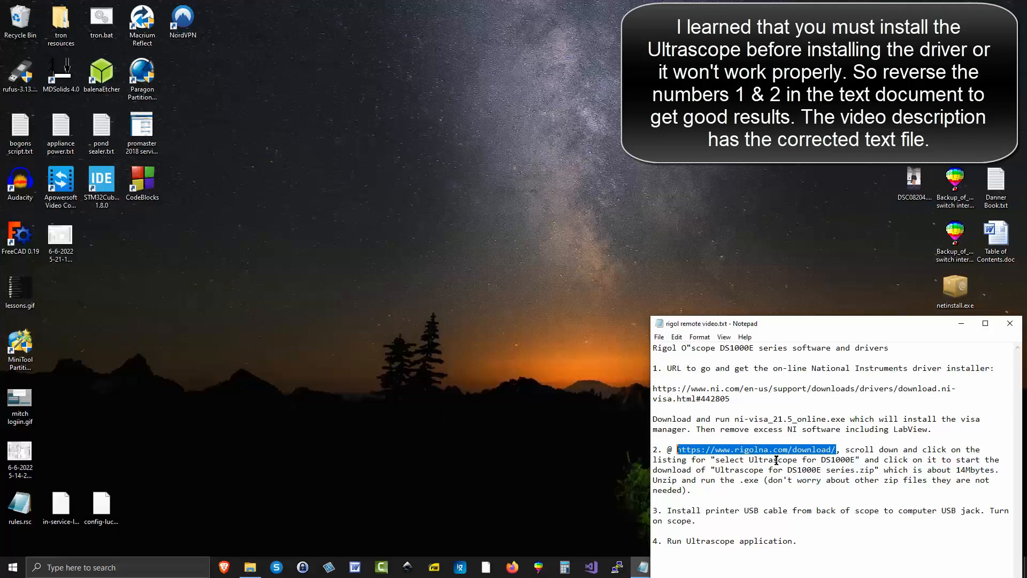
right_click(711, 452)
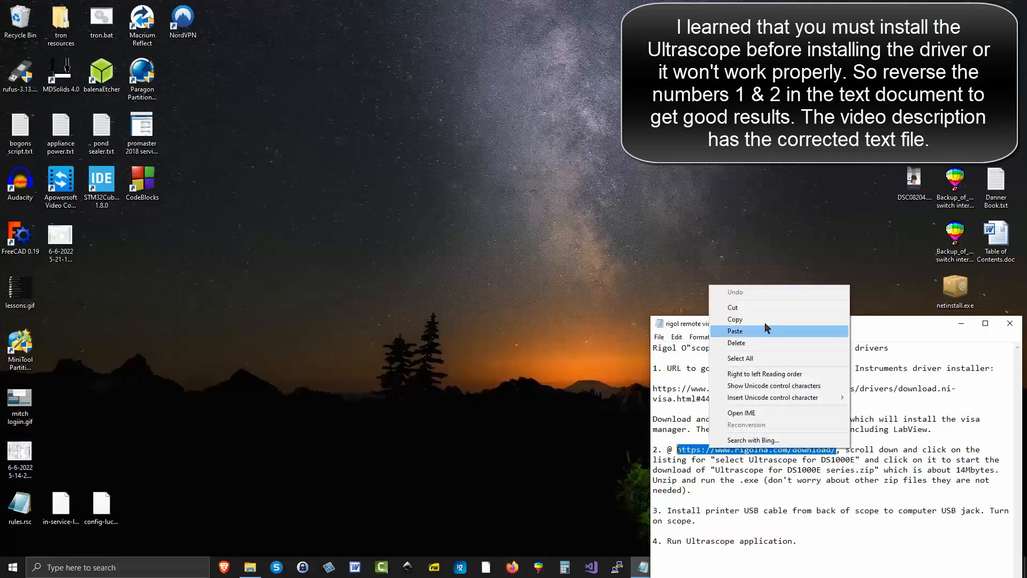
left_click(718, 319)
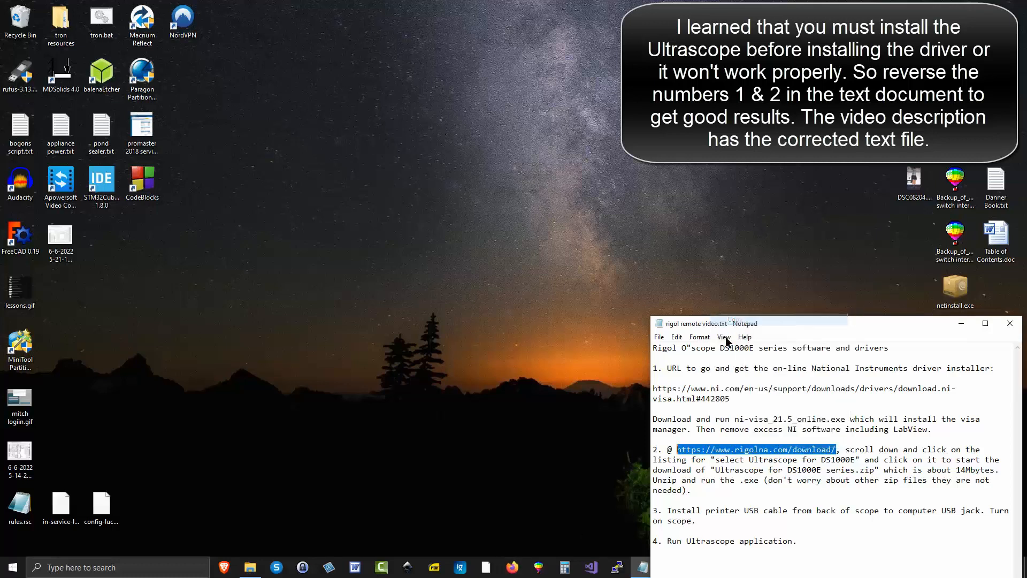
left_click(512, 567)
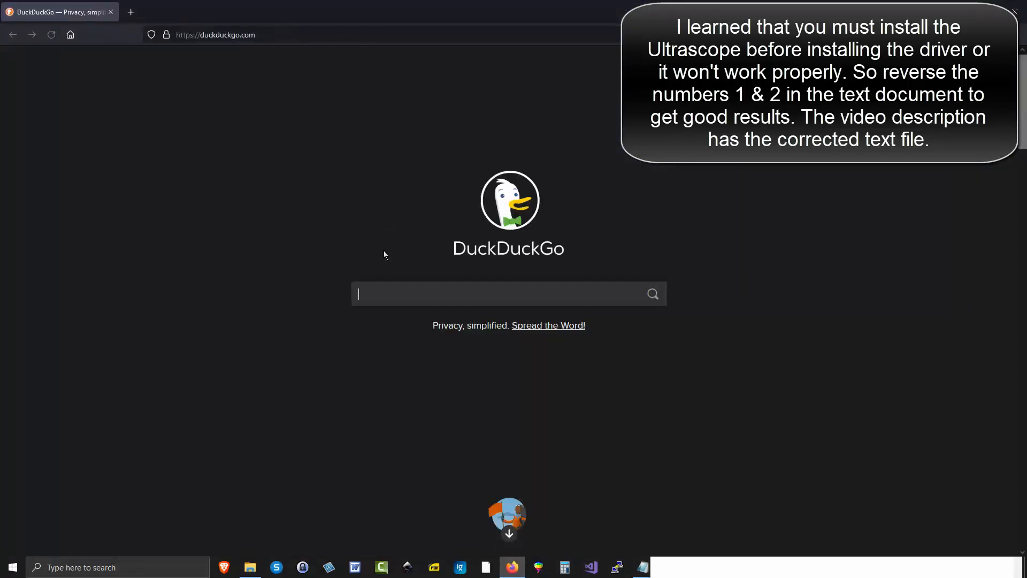
left_click(276, 35)
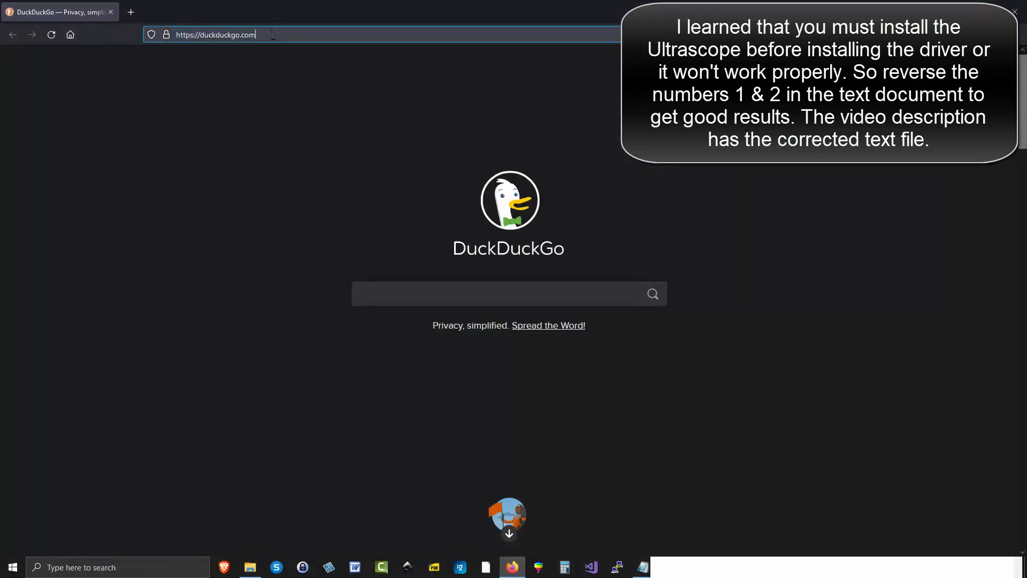
right_click(273, 36)
left_click(287, 114)
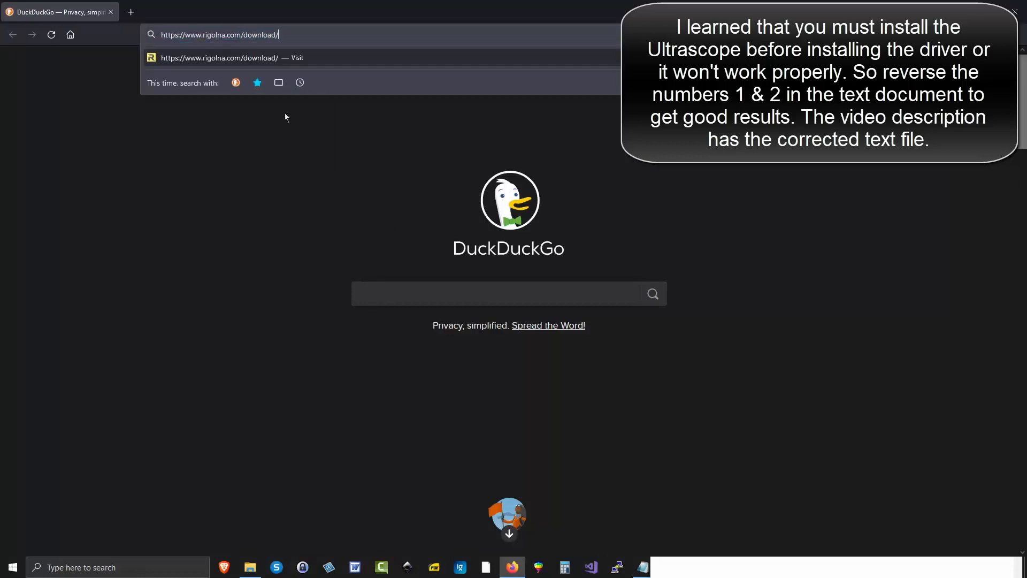
key("Return")
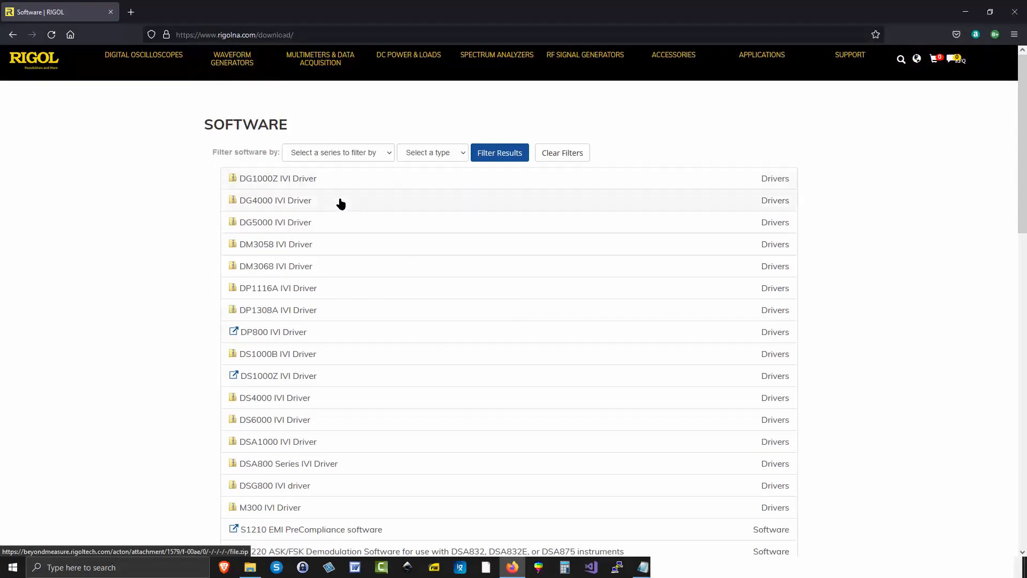
- Start the UltraScope for DS1000E download from Rigol's software list, then cancel it and close the browser
scroll(340, 203, "down", 4)
scroll(342, 205, "down", 1)
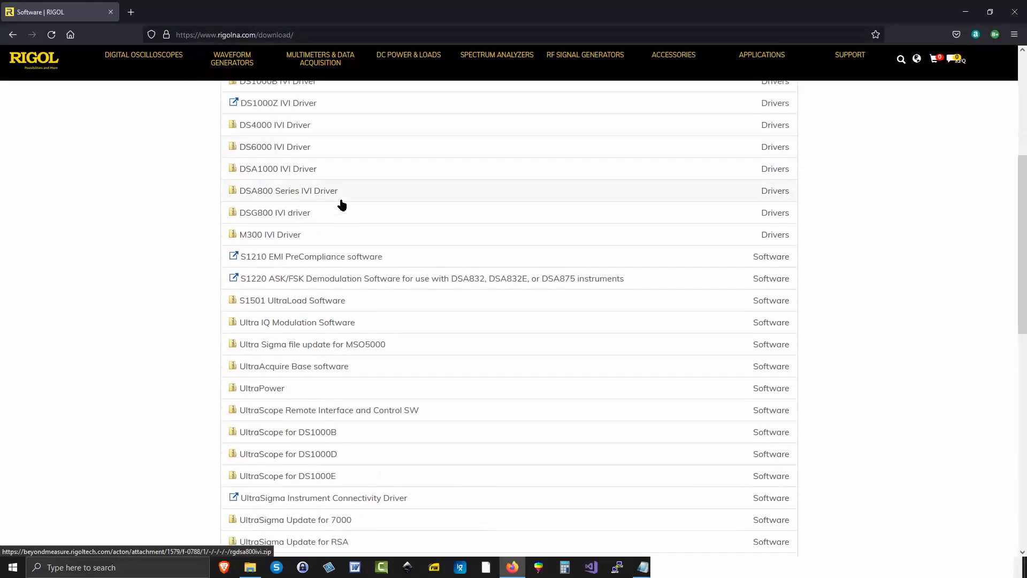
scroll(342, 205, "down", 1)
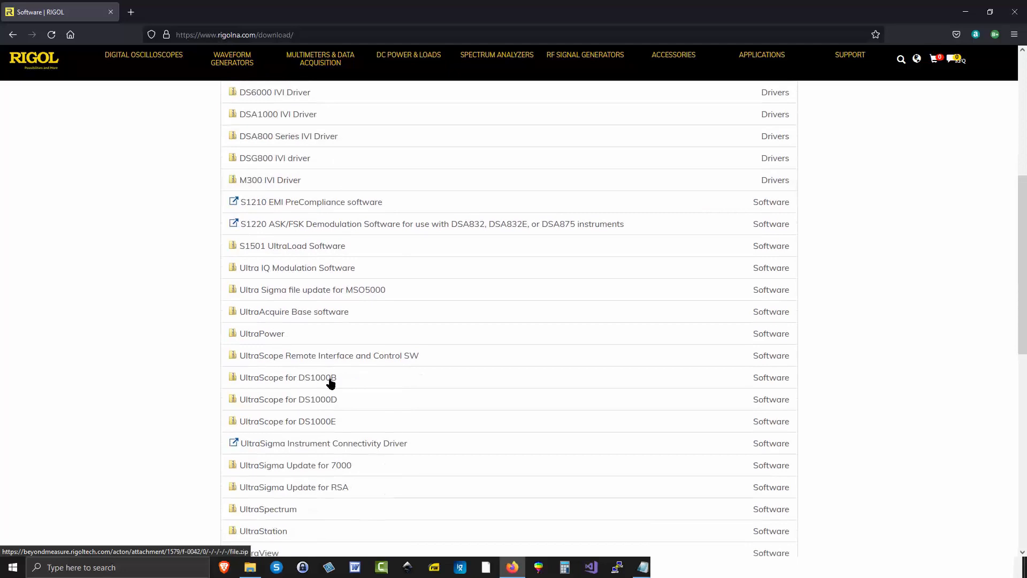
left_click(318, 423)
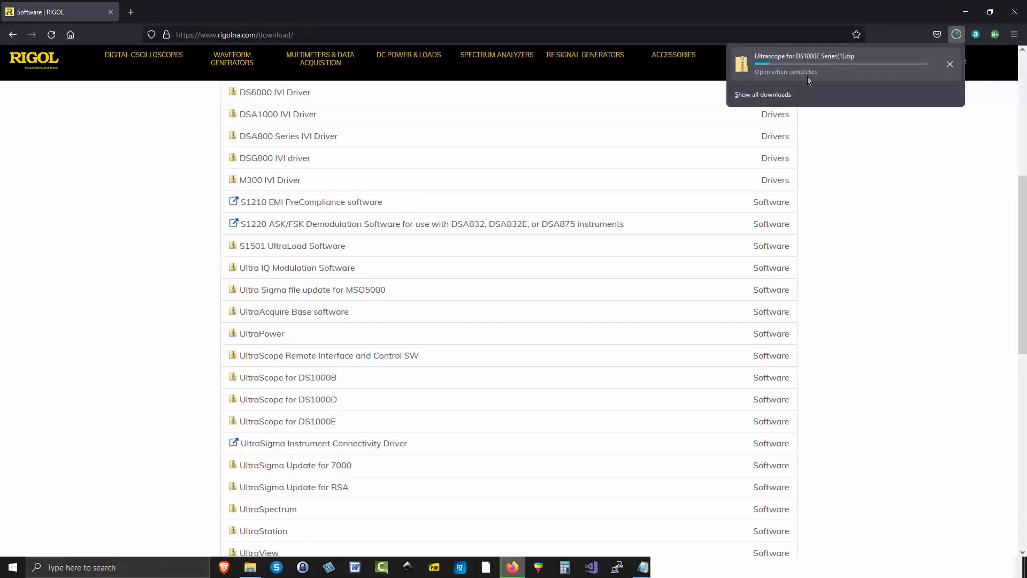
left_click(949, 66)
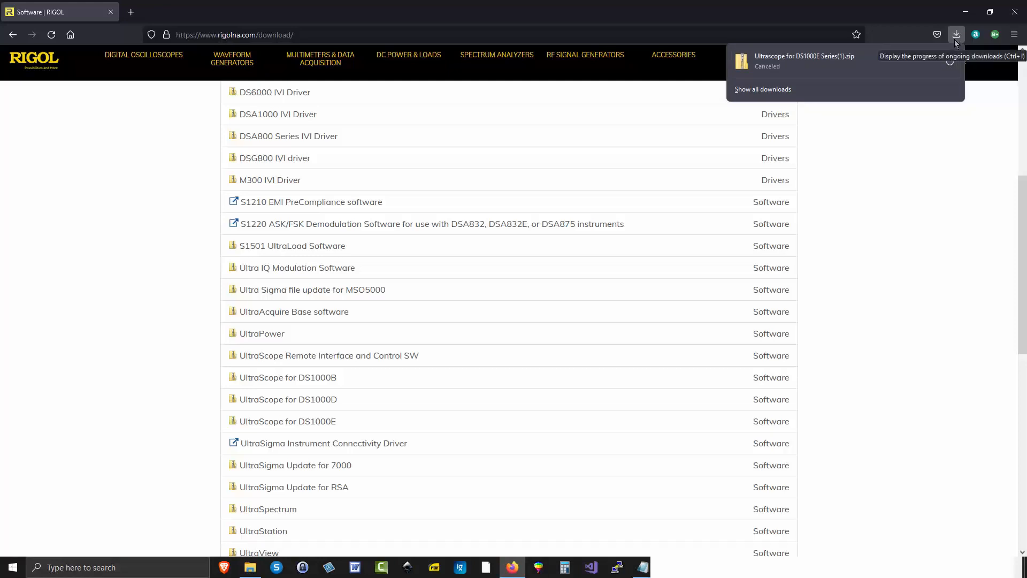
left_click(944, 133)
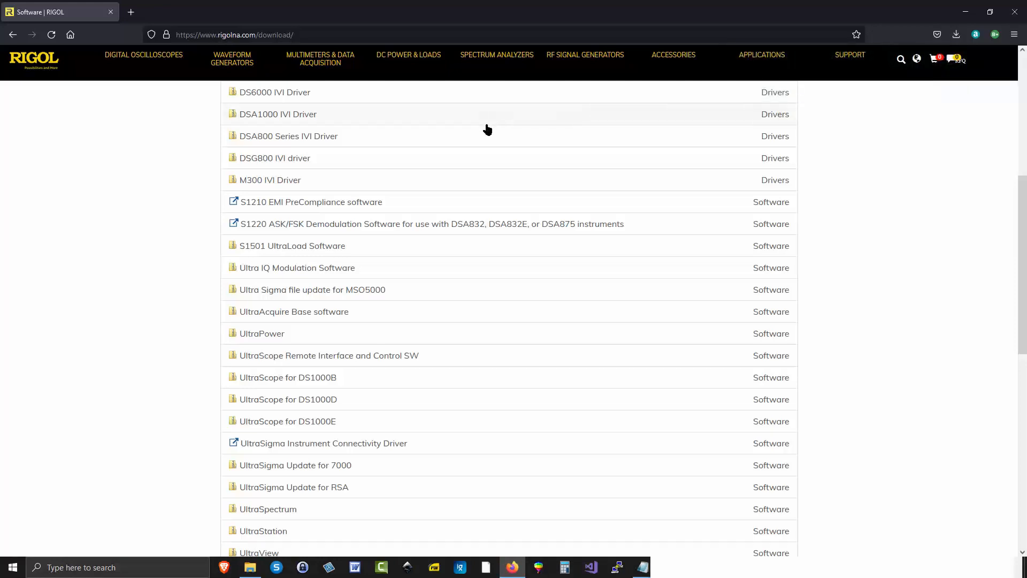
left_click(1015, 11)
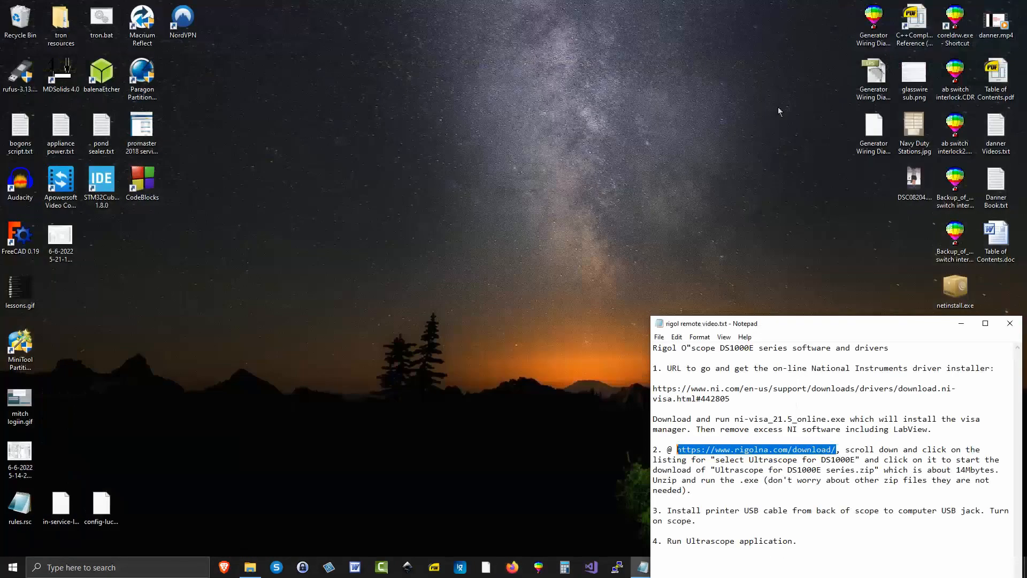
- In File Explorer, open Ultrascope for DS1000E Series.zip from Downloads and enter its Ultrascope_DS1000E(PC)Update_00.01.10.00.00 folder
left_click(249, 568)
scroll(62, 184, "up", 1)
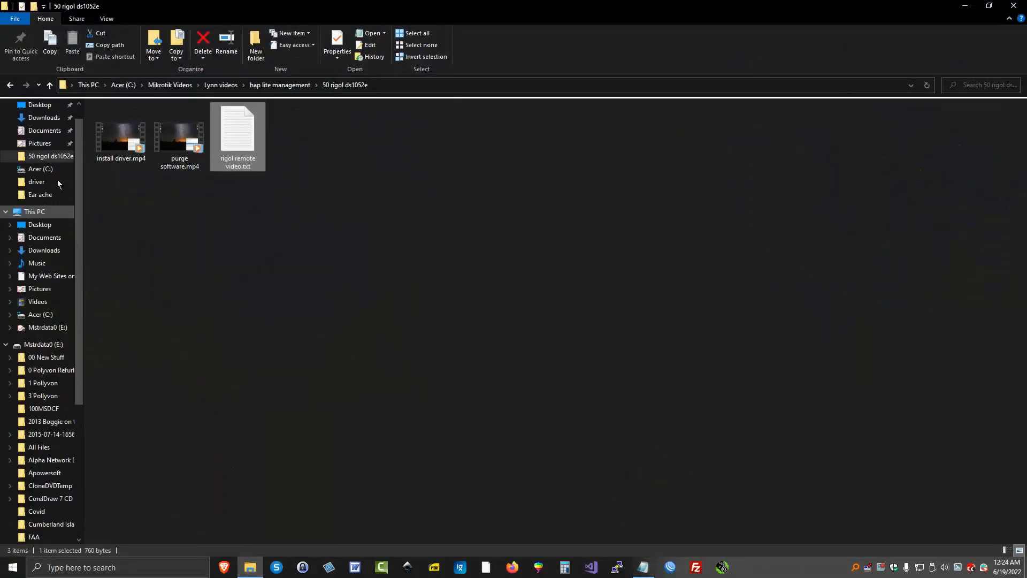
left_click(47, 118)
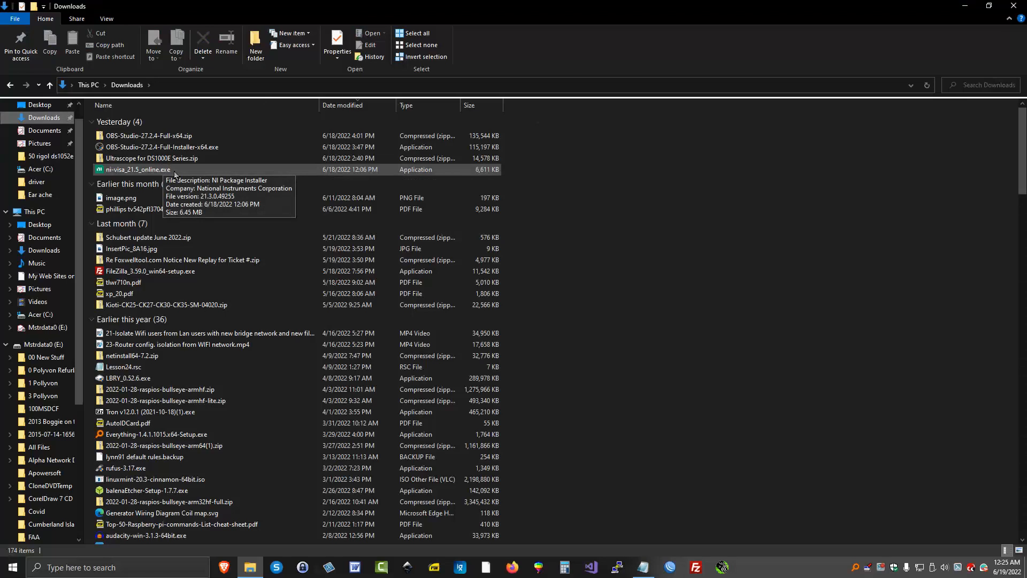
double_click(124, 159)
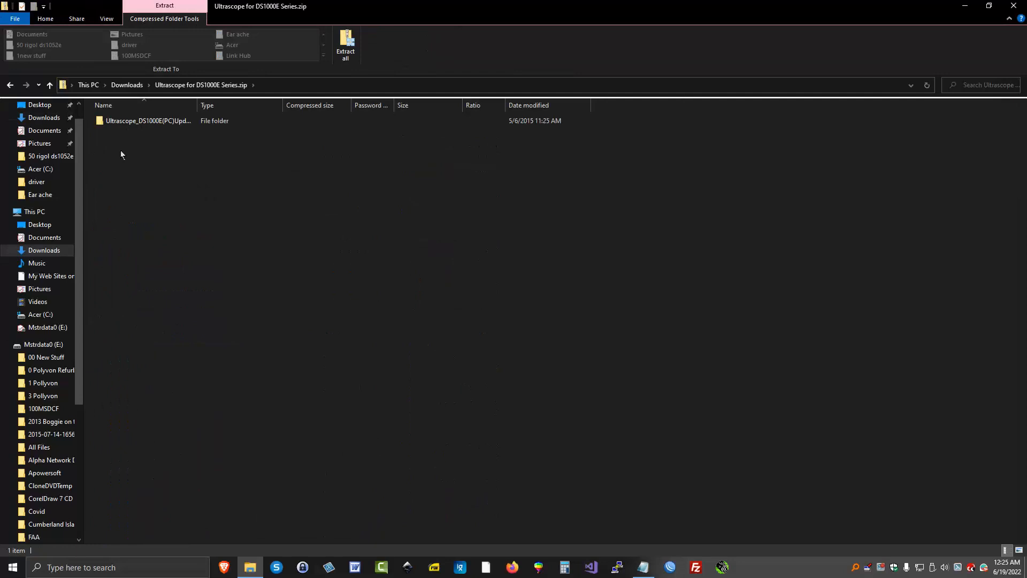
left_click_drag(196, 108, 256, 107)
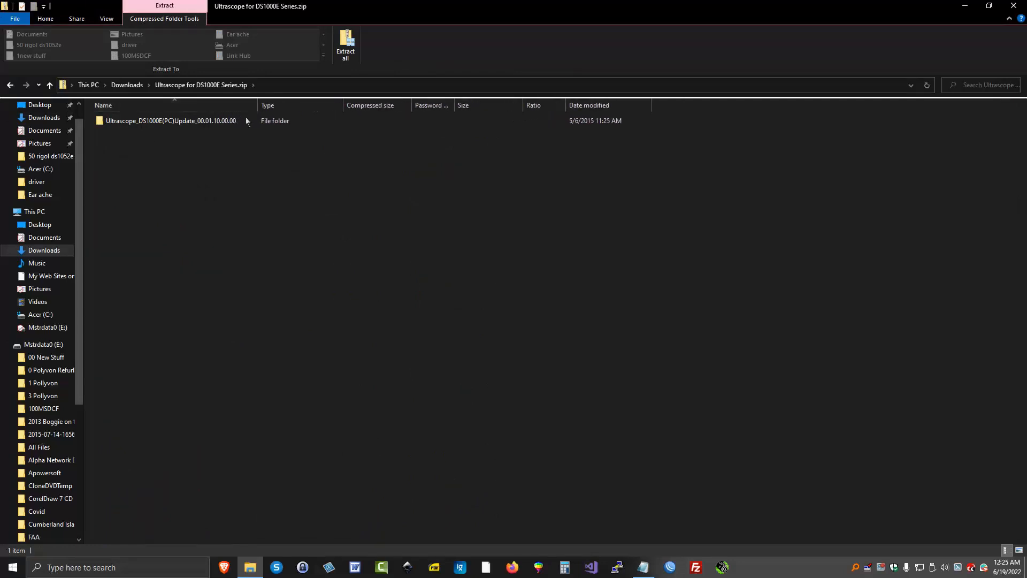
double_click(115, 122)
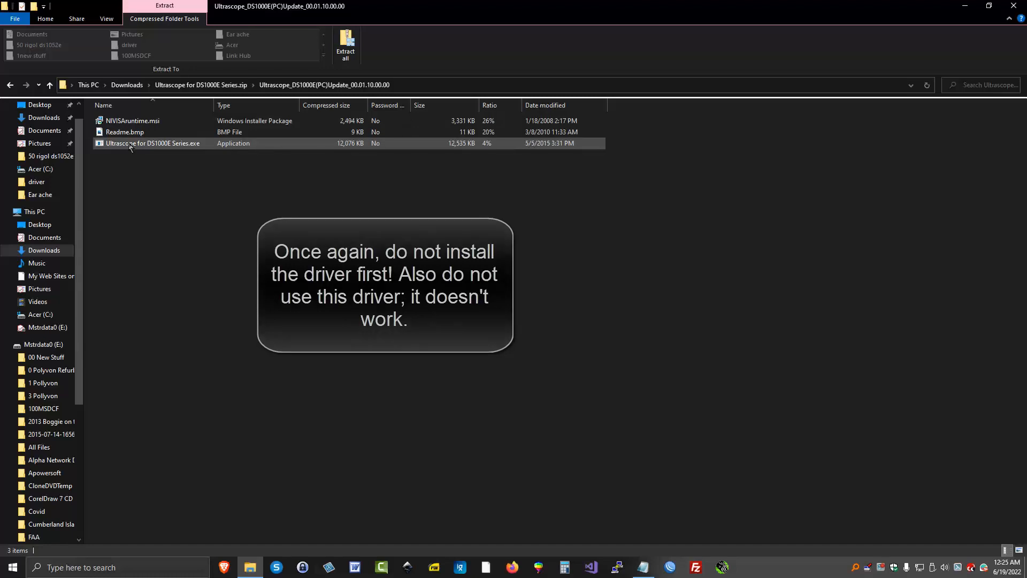
- Run Ultrascope for DS1000E Series.exe without extracting the archive, and install it to the default destination folder
double_click(130, 144)
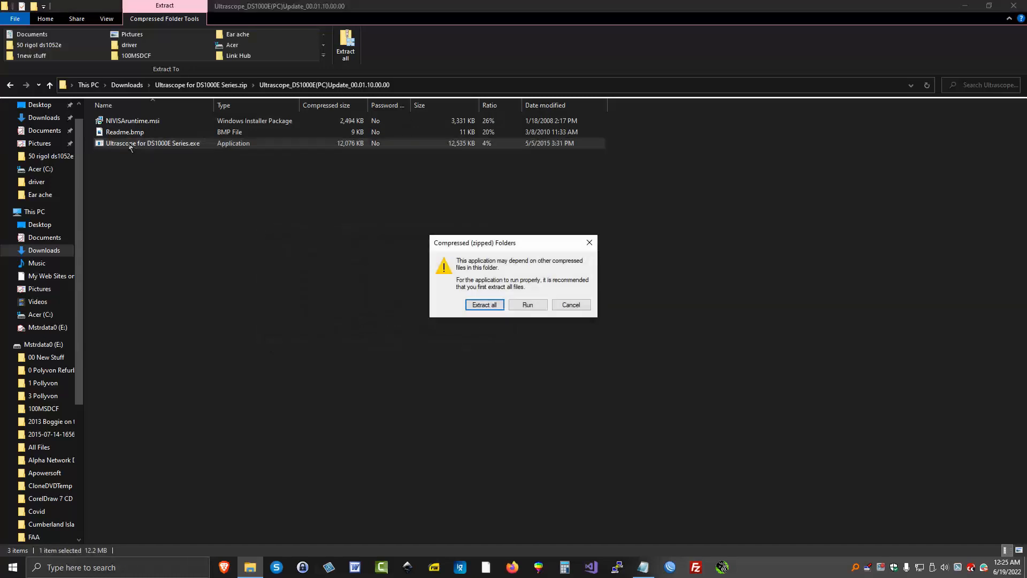
left_click(516, 303)
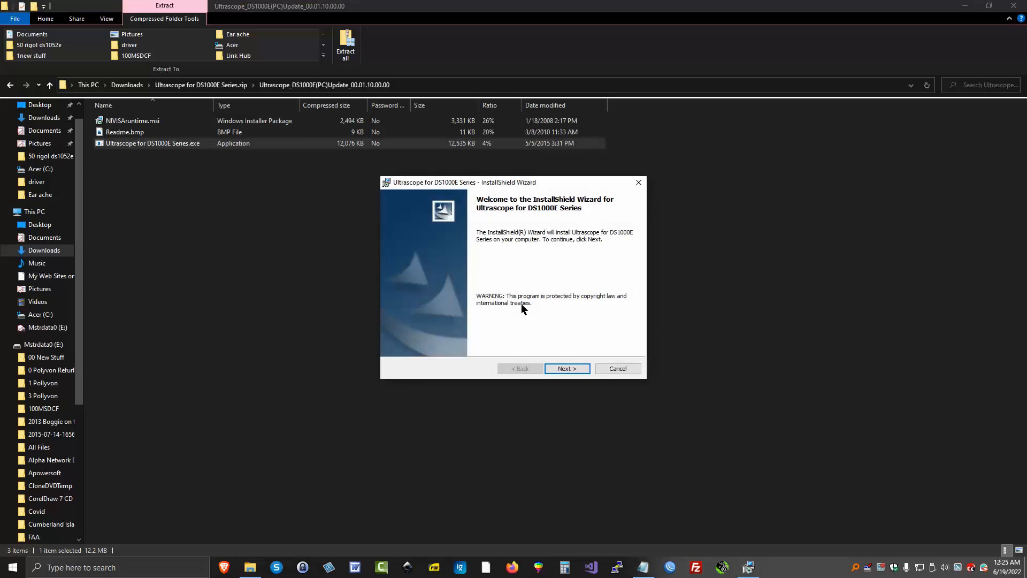
left_click(566, 369)
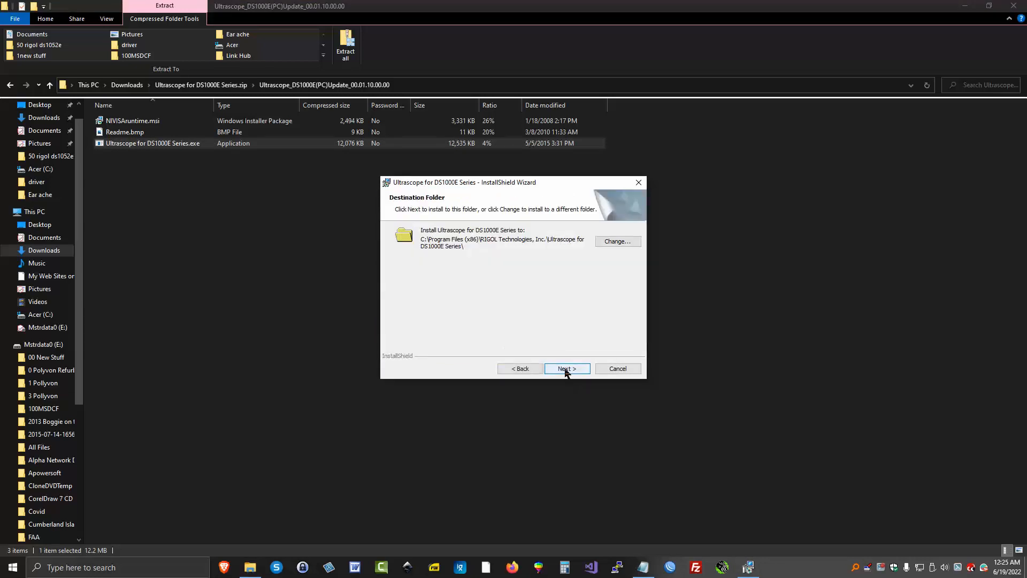
left_click(566, 369)
left_click(566, 369)
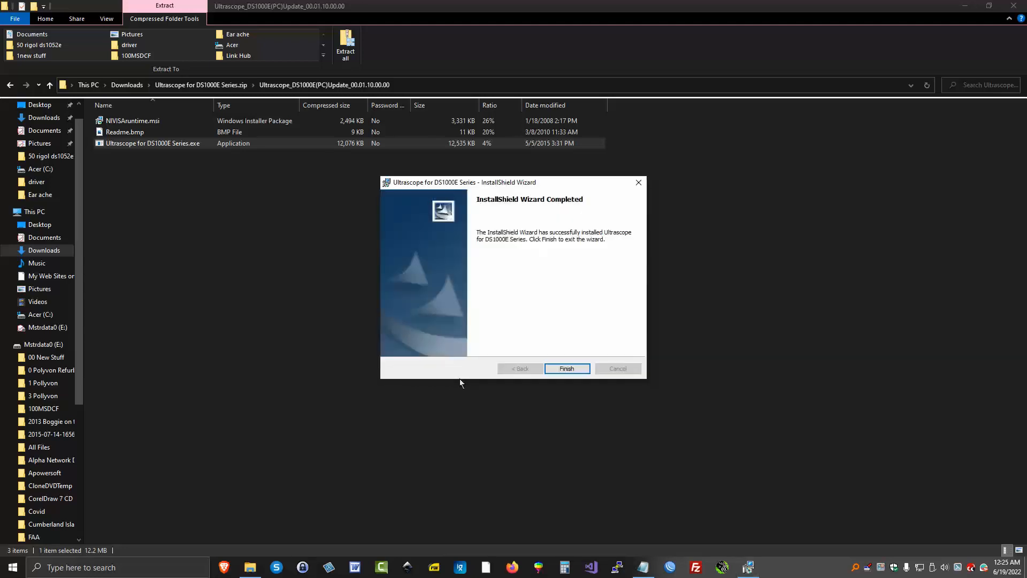
left_click(574, 372)
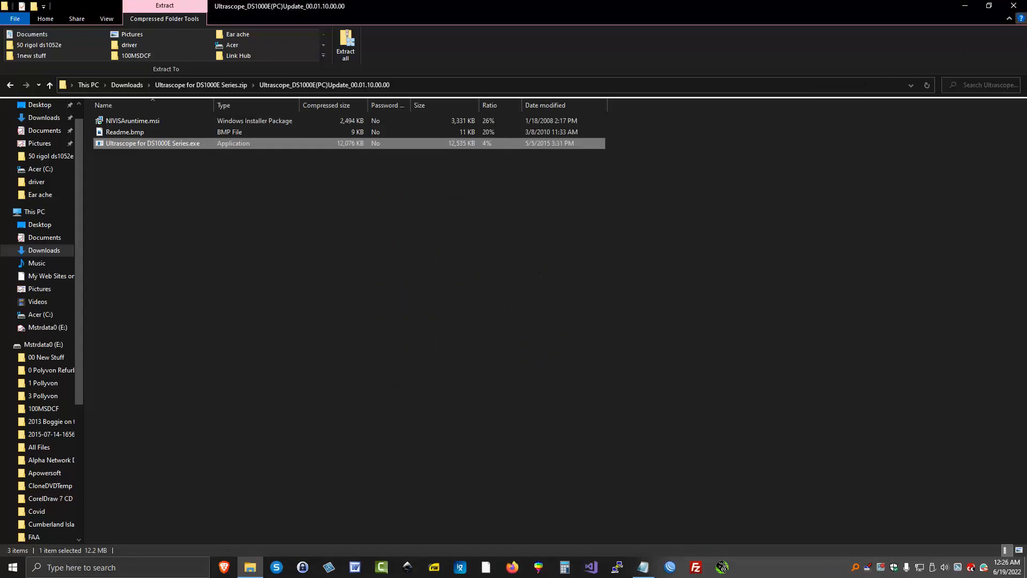
left_click(1013, 6)
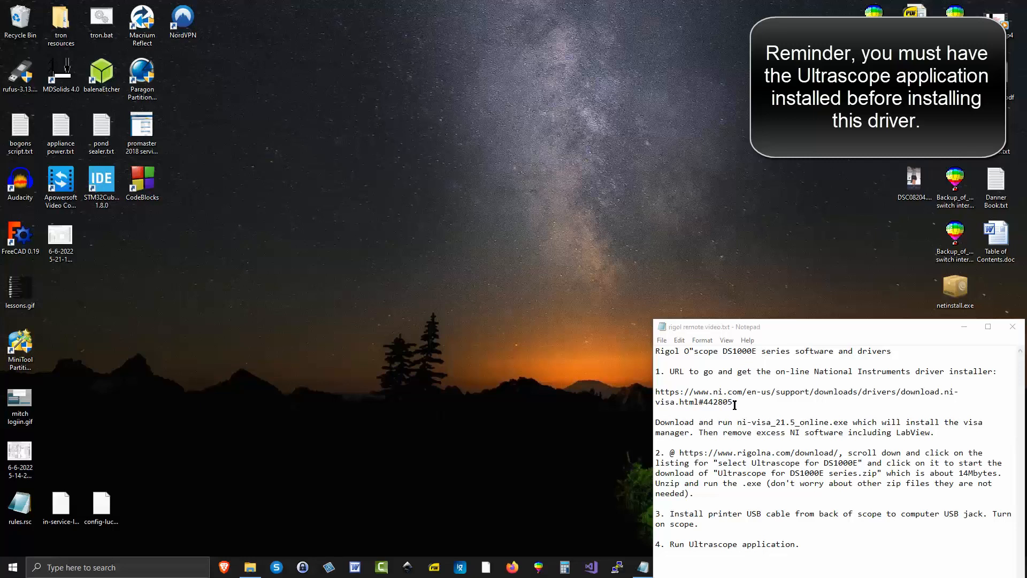
- Copy the National Instruments NI-VISA driver download URL from item 1 of the Notepad notes
left_click_drag(737, 404, 656, 394)
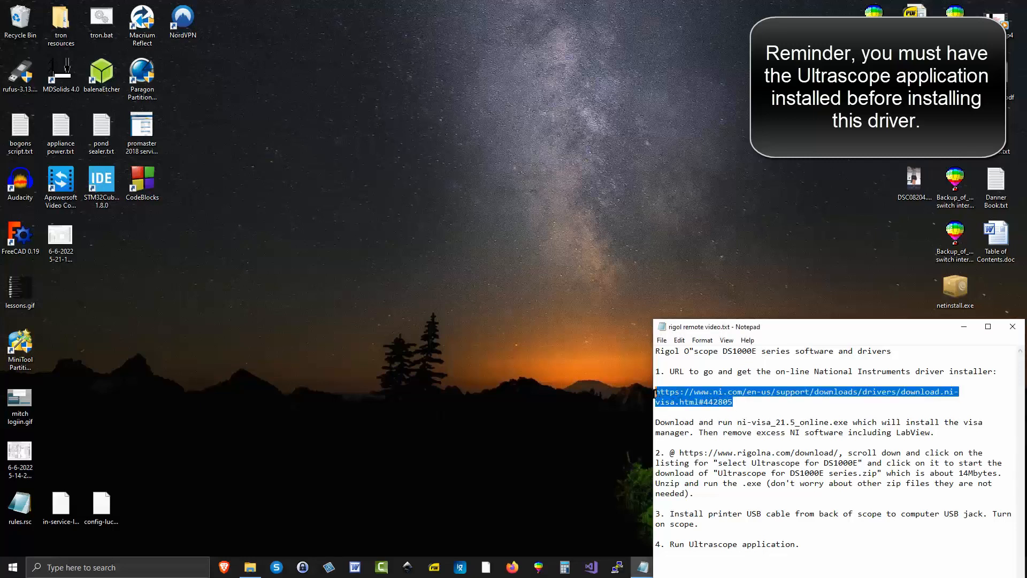
right_click(685, 394)
left_click(712, 427)
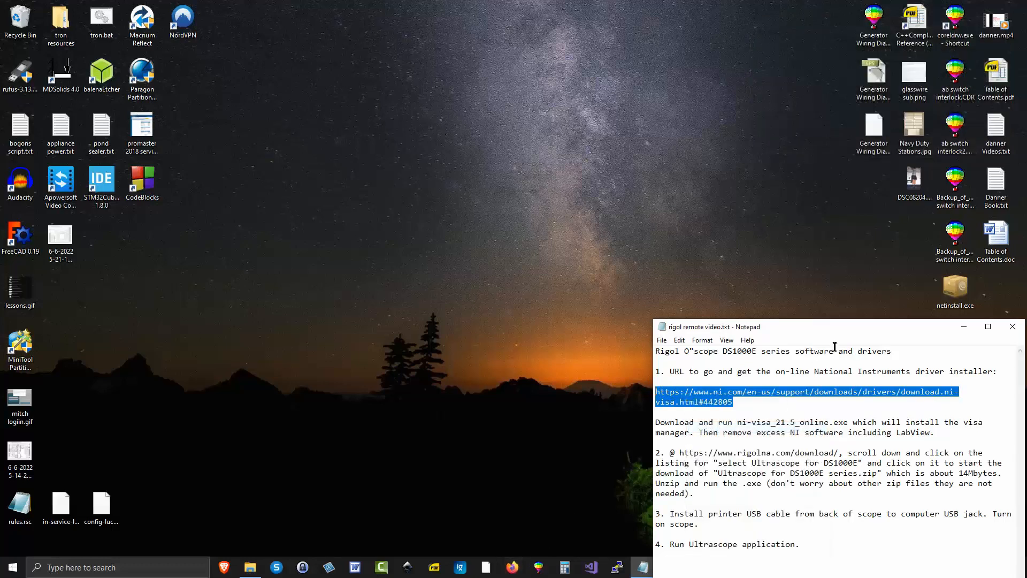
- Move the Notepad window aside to run the ON desktop shortcut for the internet relay, then move it back
left_click_drag(870, 328, 722, 327)
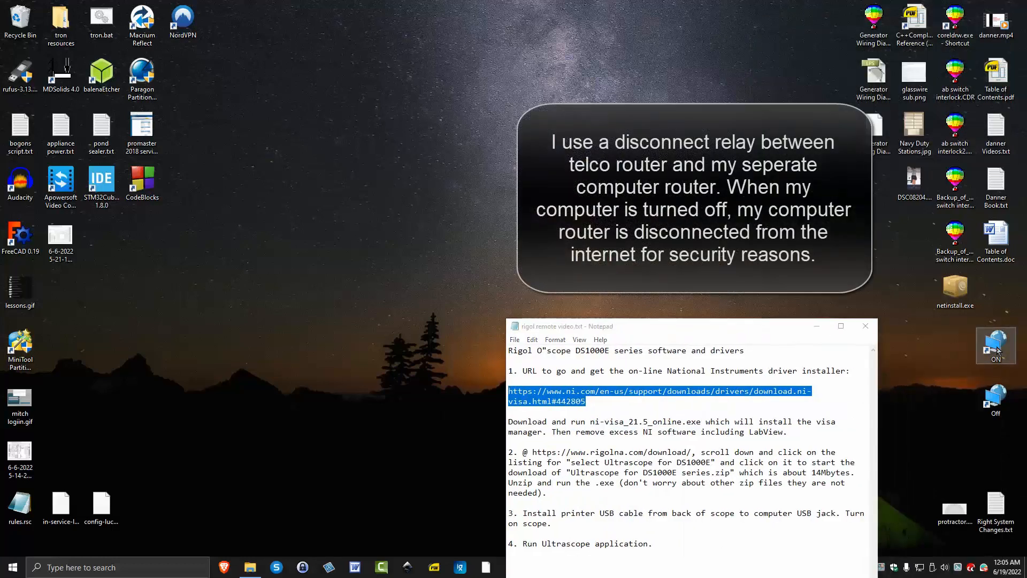
double_click(997, 350)
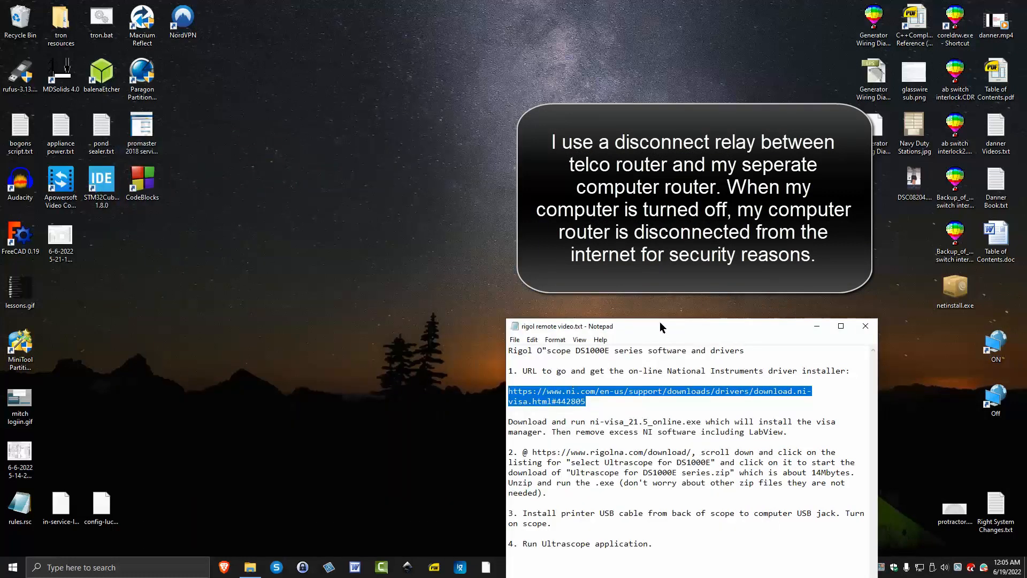
left_click_drag(660, 322, 806, 315)
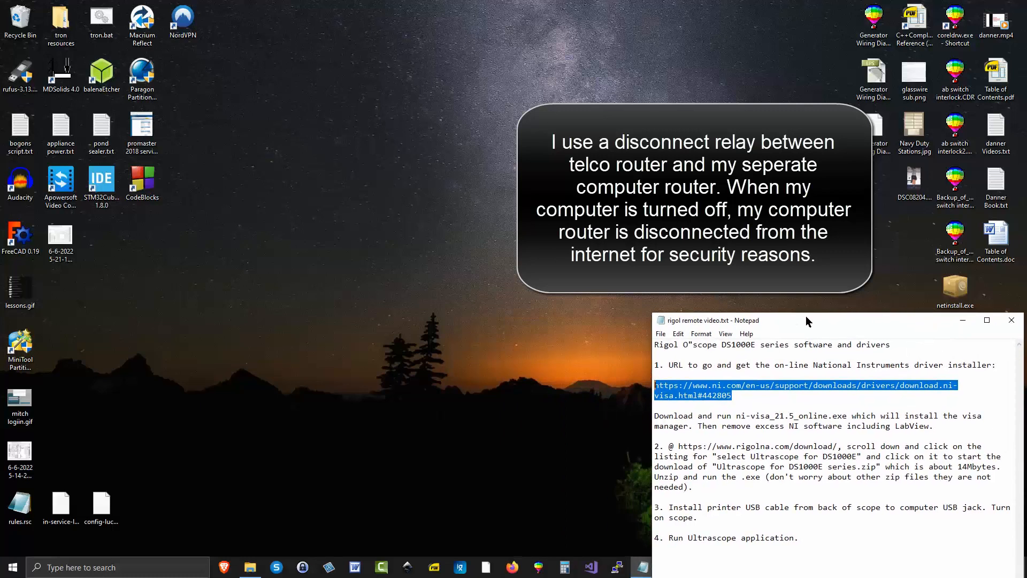
- Copy the highlighted NI-VISA driver URL from the Notepad notes and open it in Firefox
right_click(695, 391)
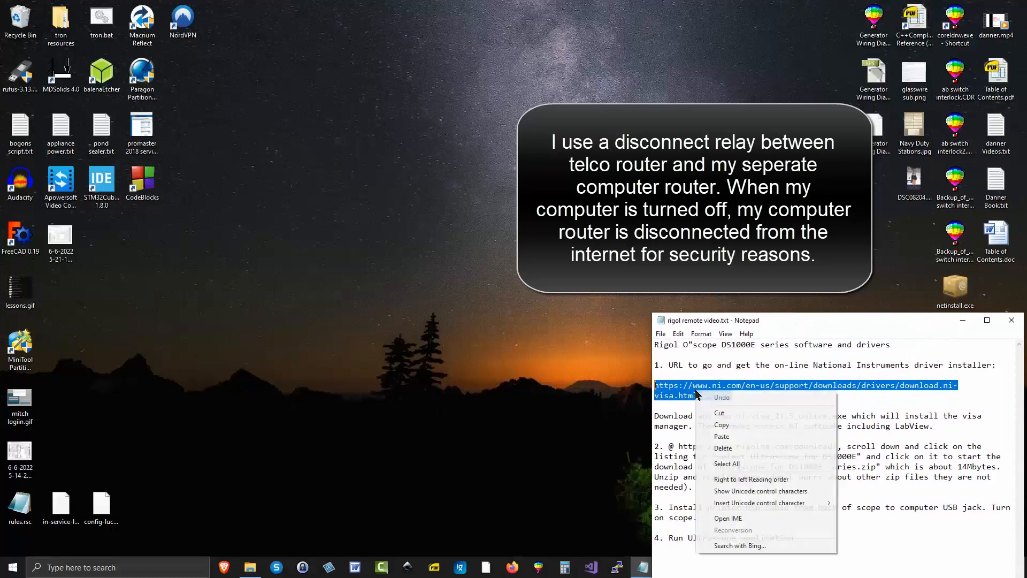
left_click(717, 426)
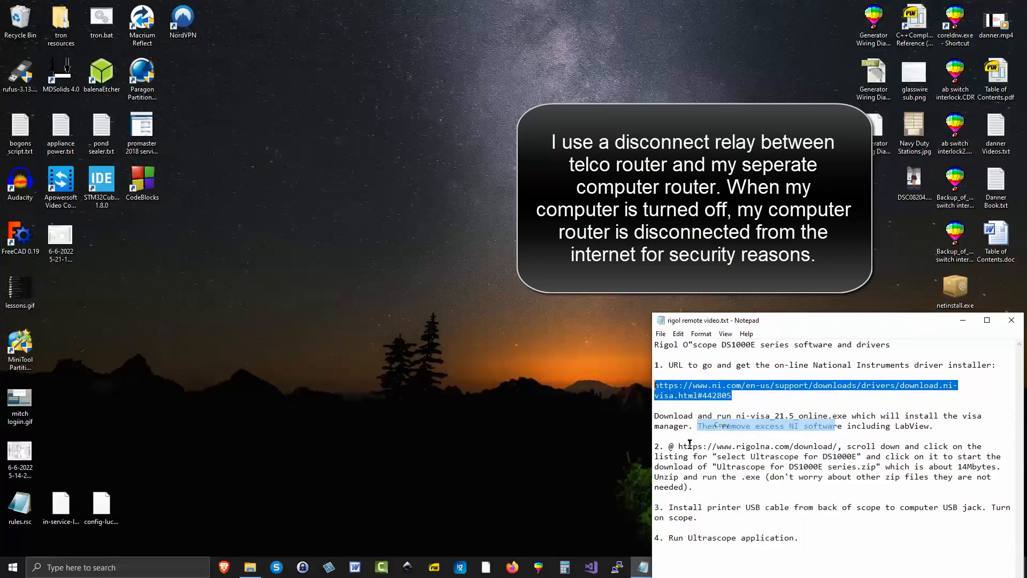
left_click(513, 570)
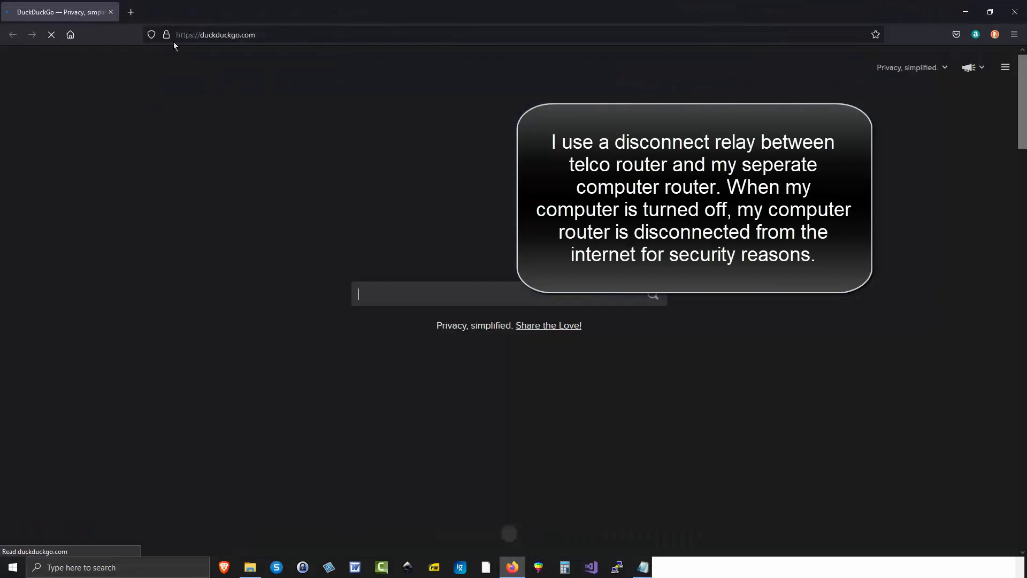
left_click(184, 35)
right_click(185, 37)
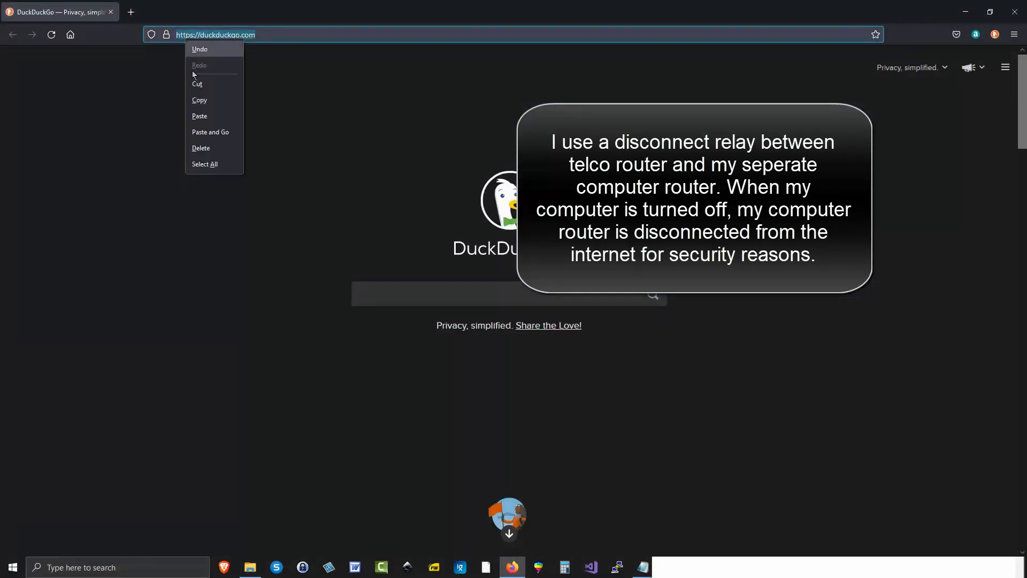
left_click(207, 117)
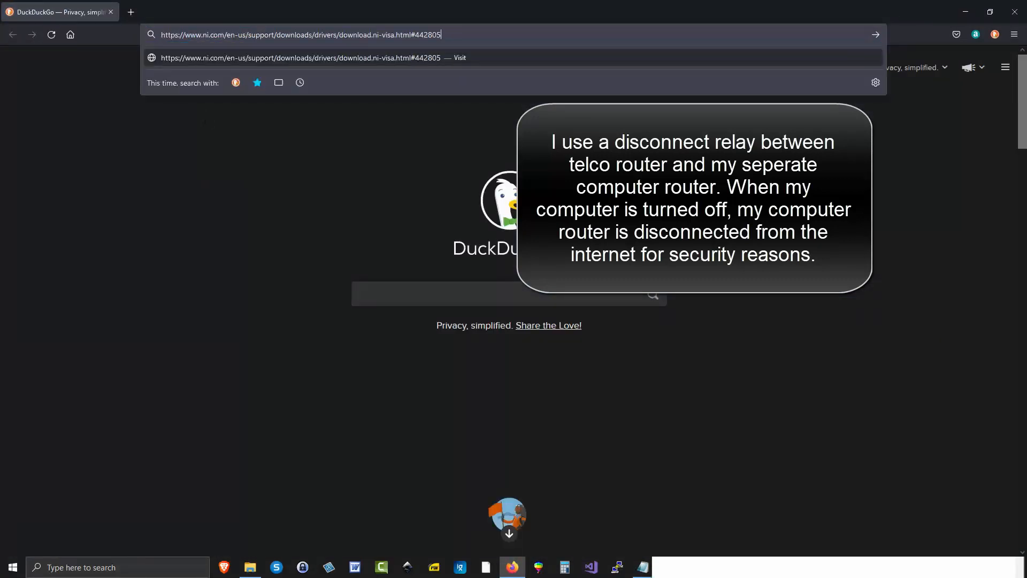
key("Return")
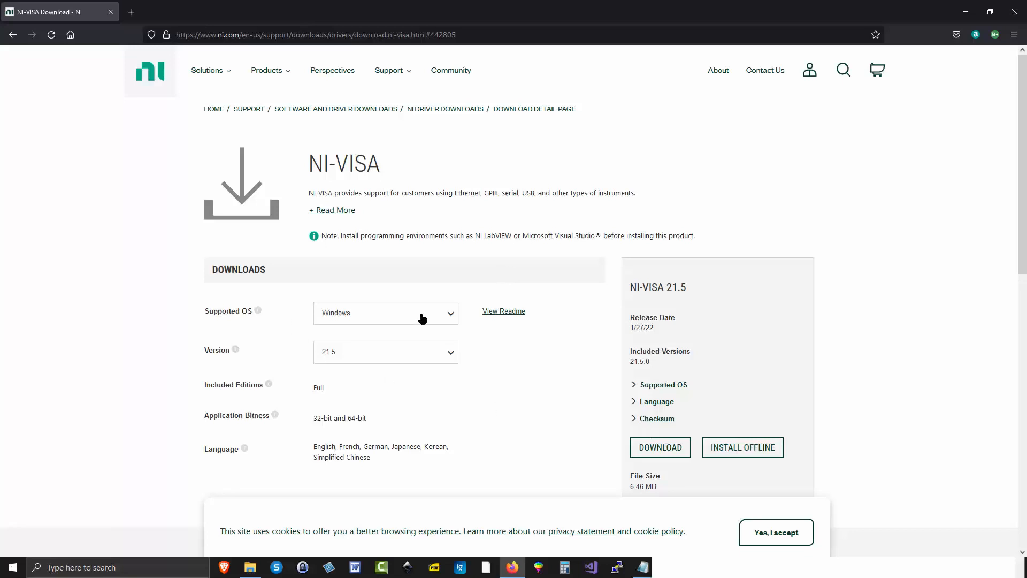
- Download the NI-VISA 21.5 online installer with Windows as the supported OS, and close the browser
left_click(449, 317)
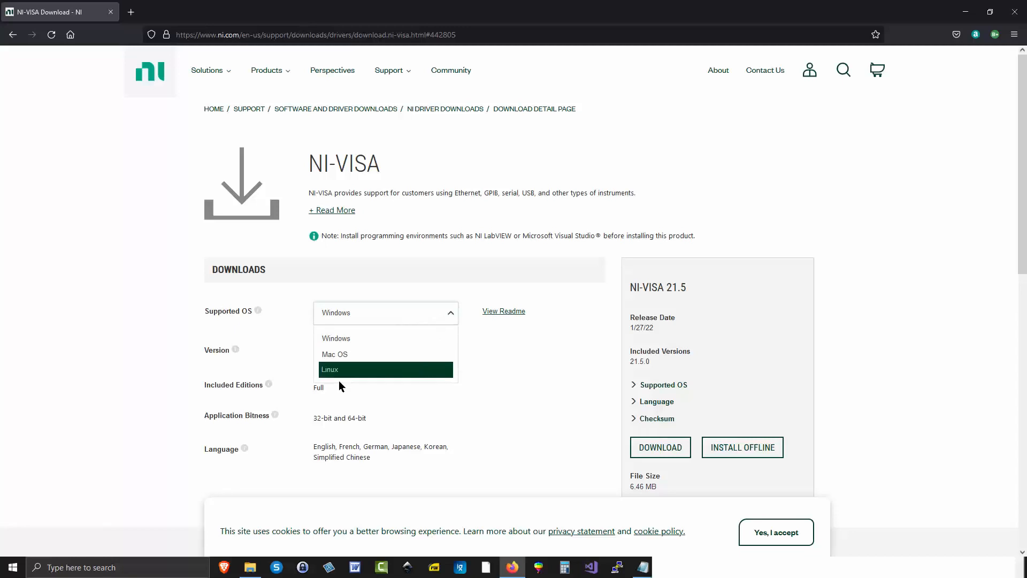
left_click(365, 337)
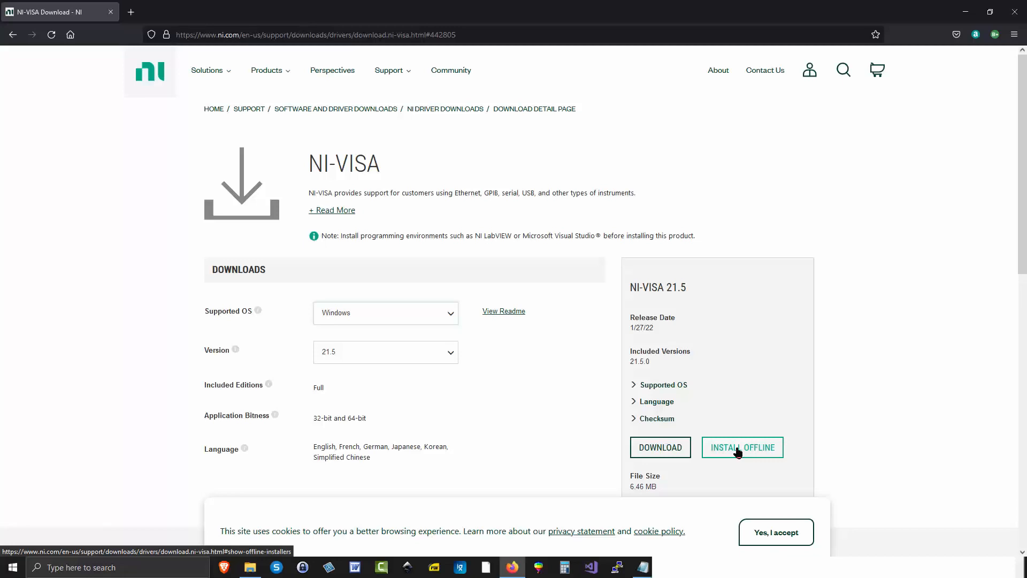
left_click(660, 448)
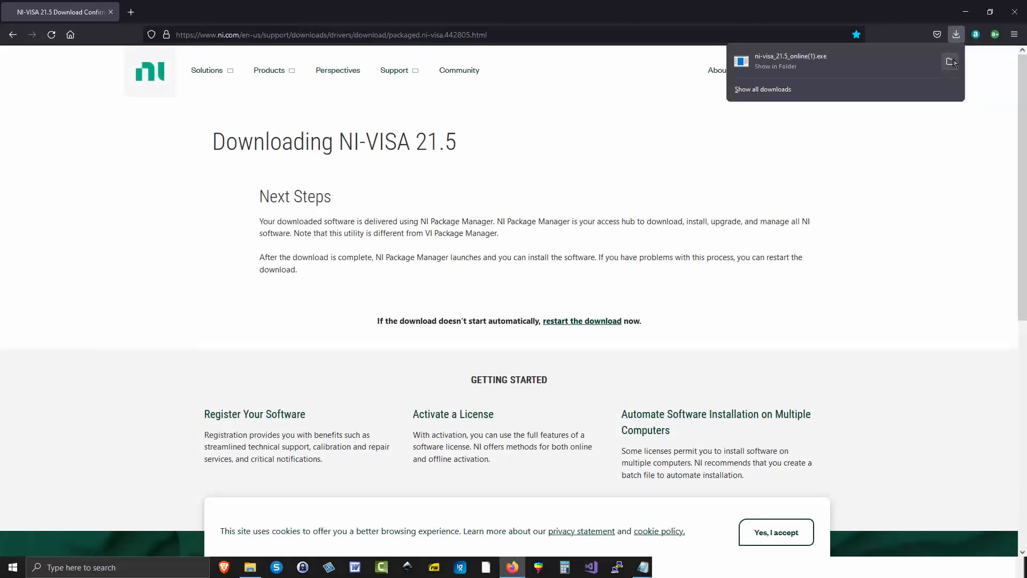
left_click(953, 111)
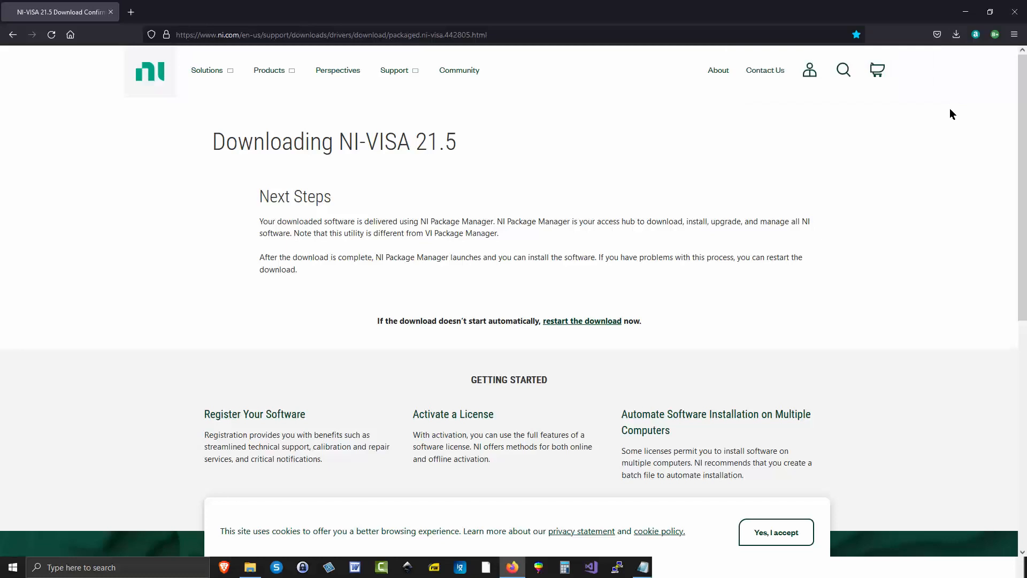
left_click(1015, 15)
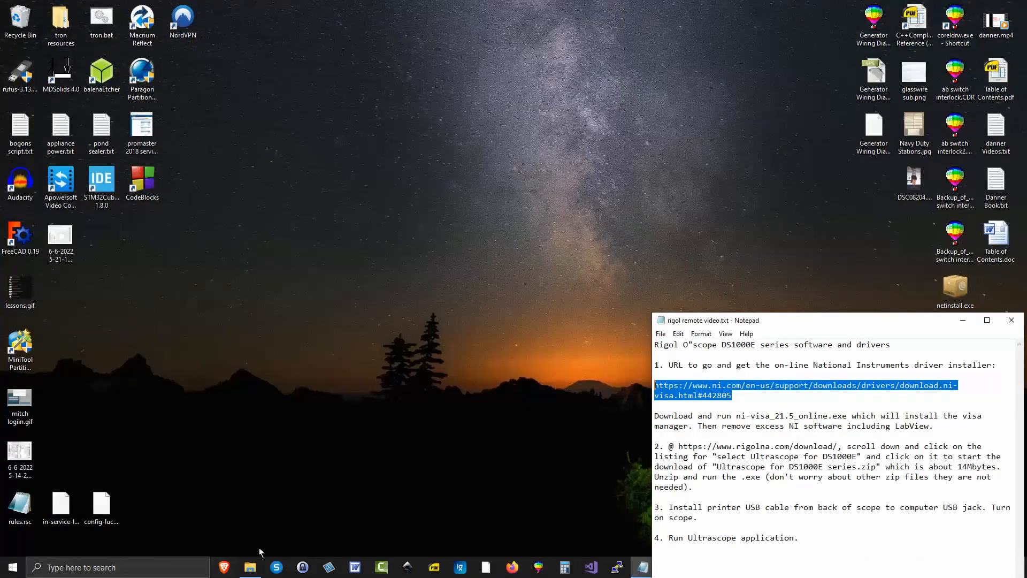
- In File Explorer, delete the duplicate installer ni-visa_21.5_online(1).exe from the Downloads folder
left_click(251, 568)
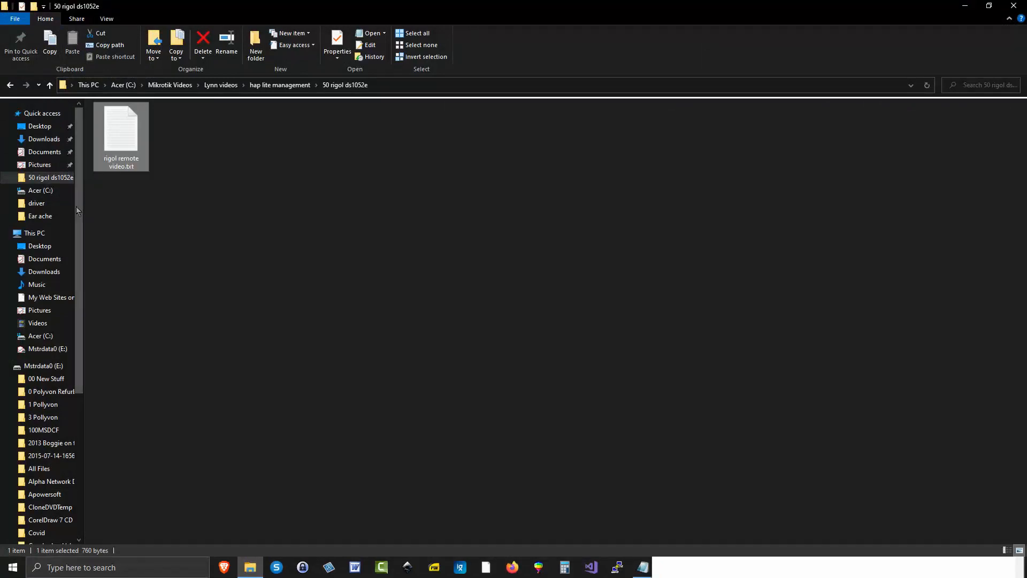
left_click(43, 142)
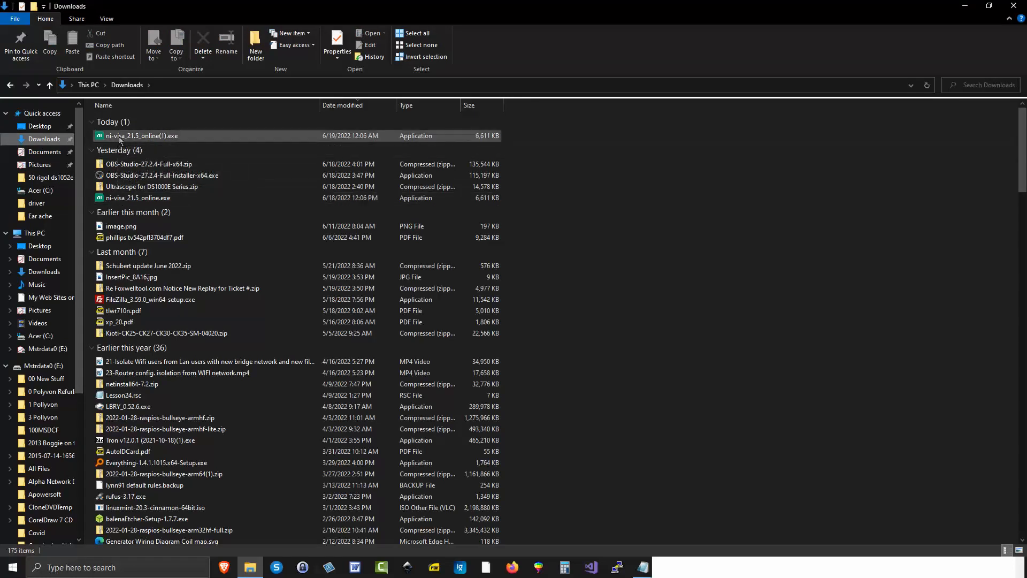
left_click(120, 138)
right_click(120, 138)
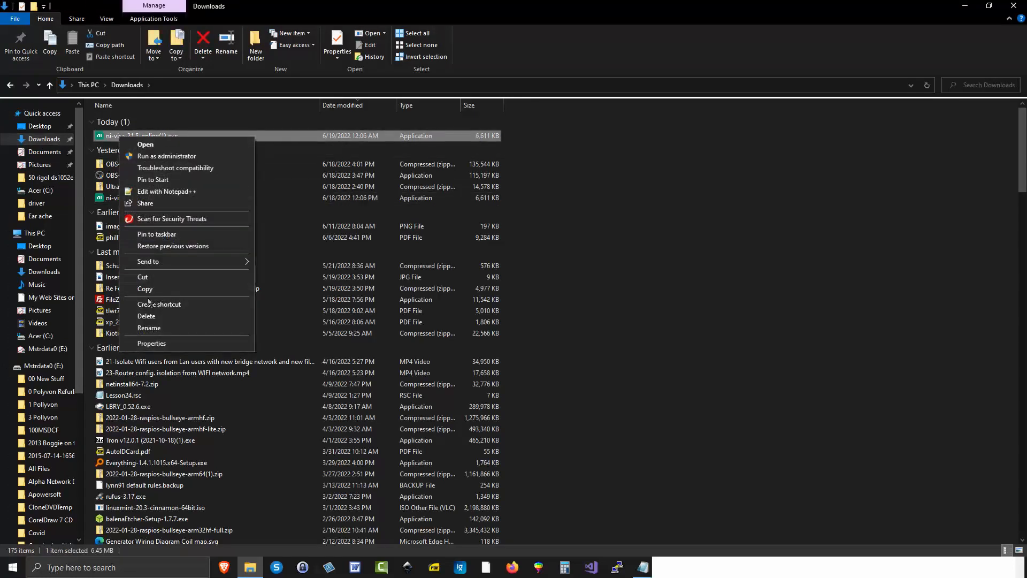
left_click(146, 316)
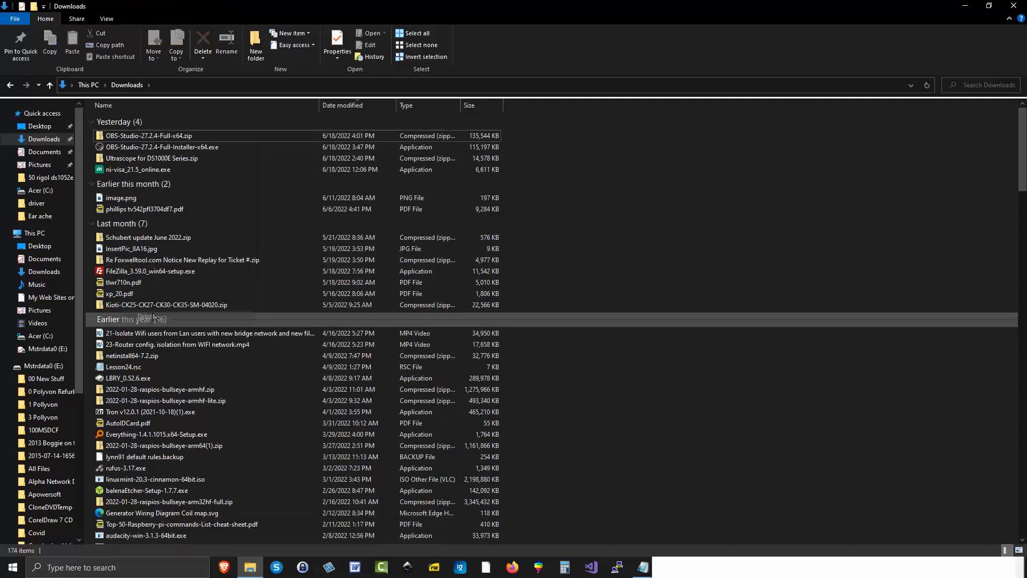
- Run ni-visa_21.5_online.exe, accept the license agreement and install NI Package Manager
left_click(126, 171)
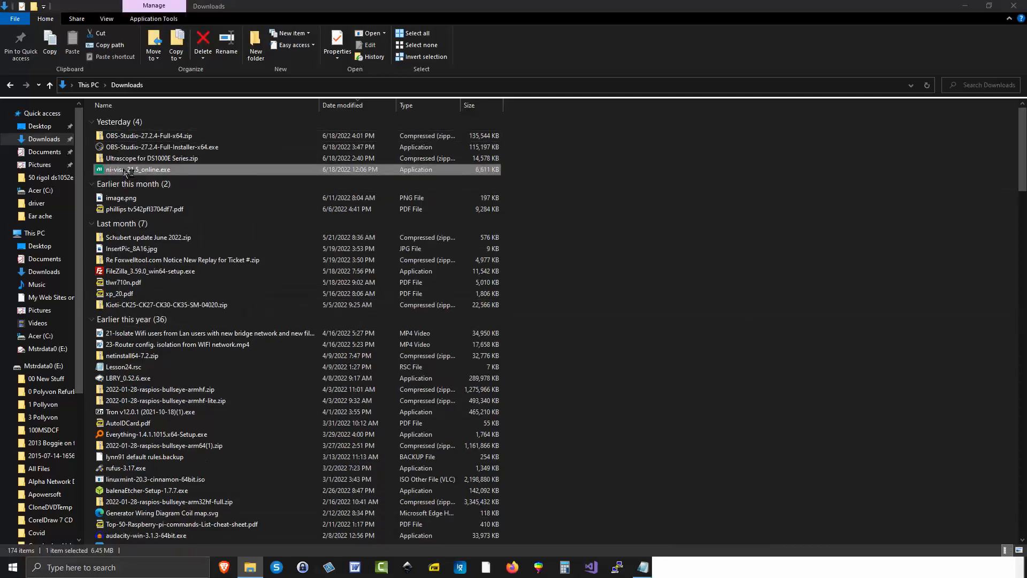
double_click(126, 170)
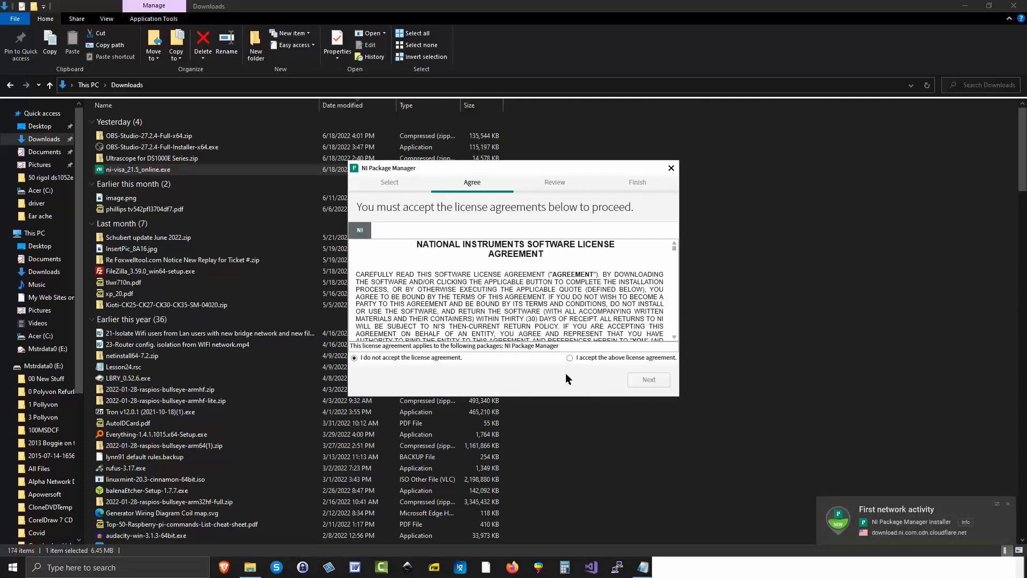
left_click(570, 358)
left_click(638, 379)
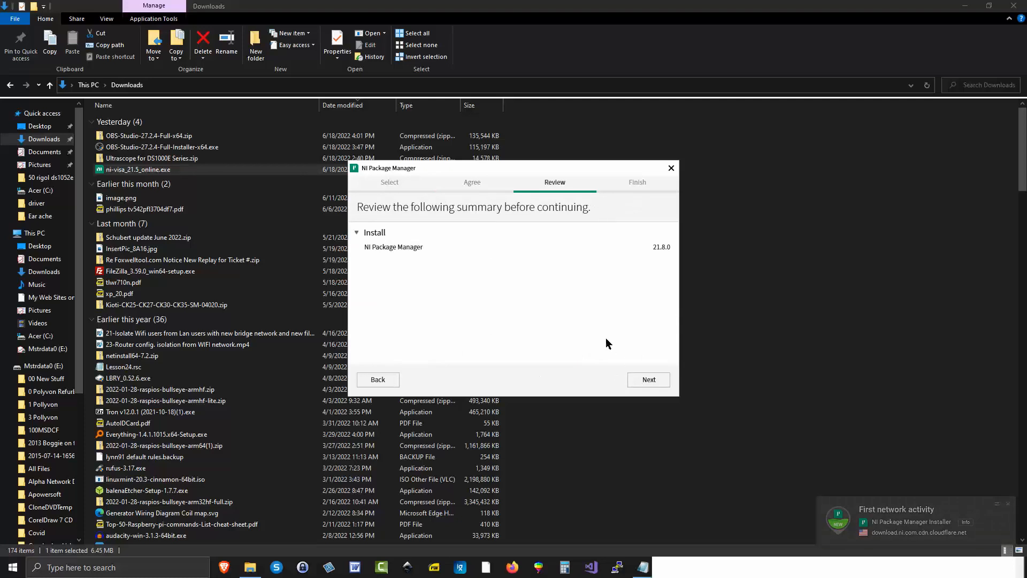
left_click(647, 381)
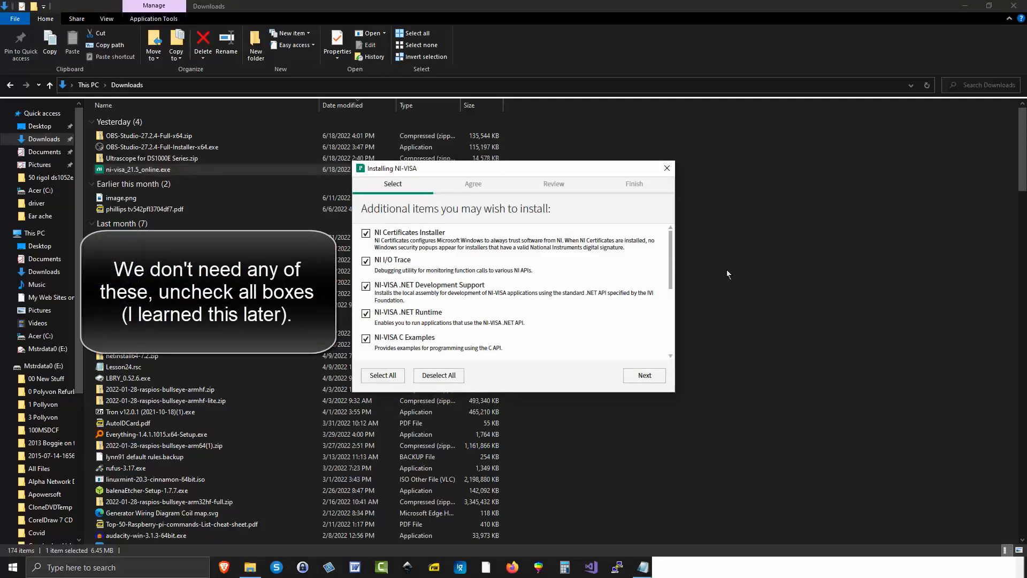
- Exclude NI Certificates Installer, NI I/O Trace, NI-VISA .NET Development Support and NI-VISA C Examples from the additional items, keeping NI-VISA .NET Runtime
left_click(366, 234)
left_click(366, 261)
left_click(366, 286)
left_click(366, 338)
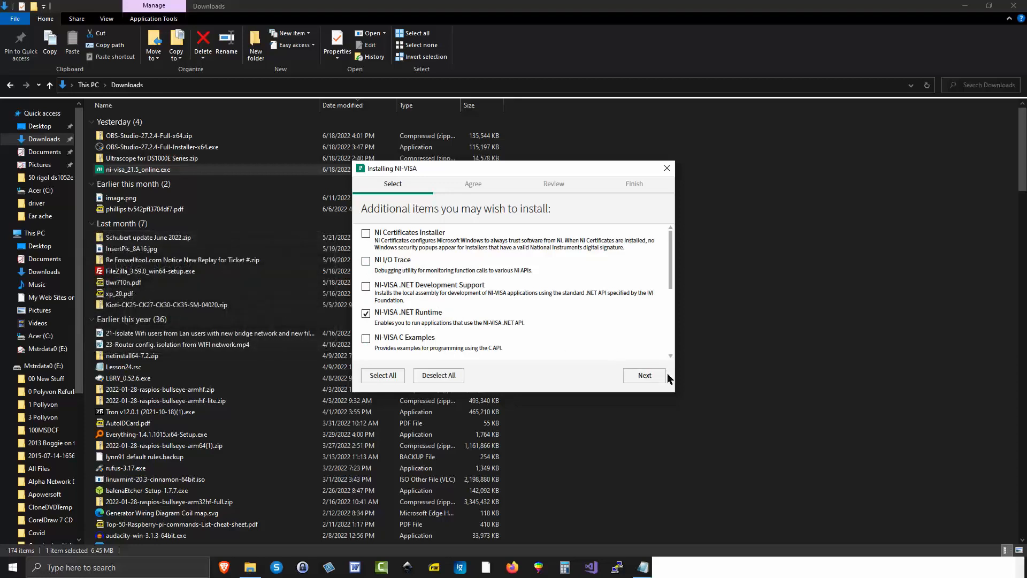
left_click(643, 376)
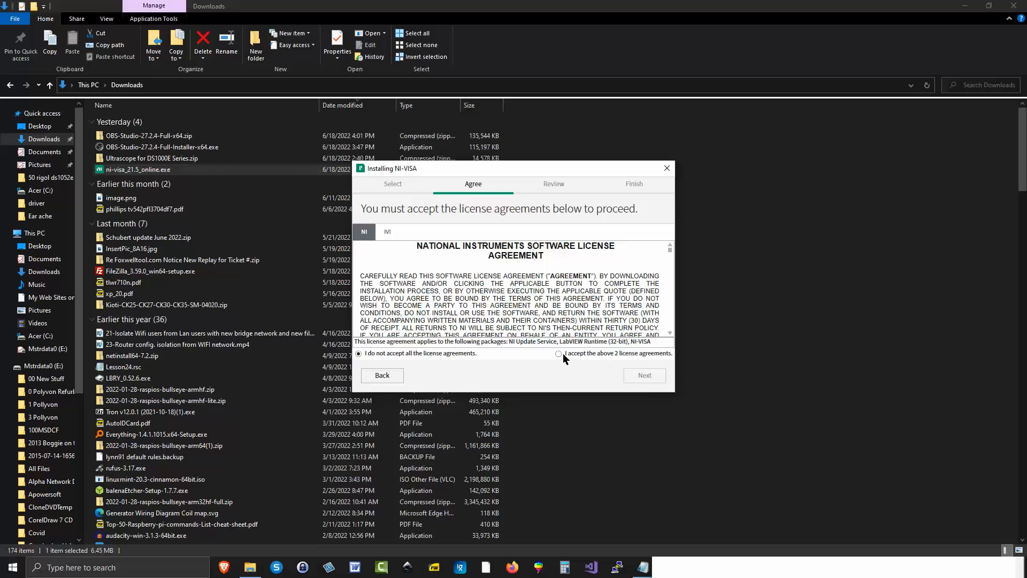
- Accept the two NI-VISA license agreements and start the installation from the review summary
left_click(559, 354)
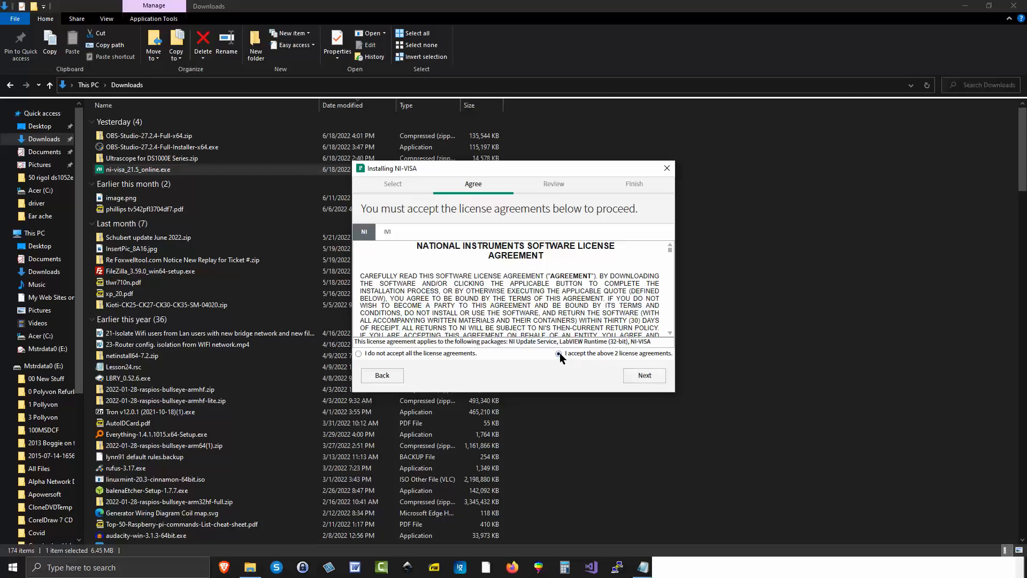
left_click(646, 376)
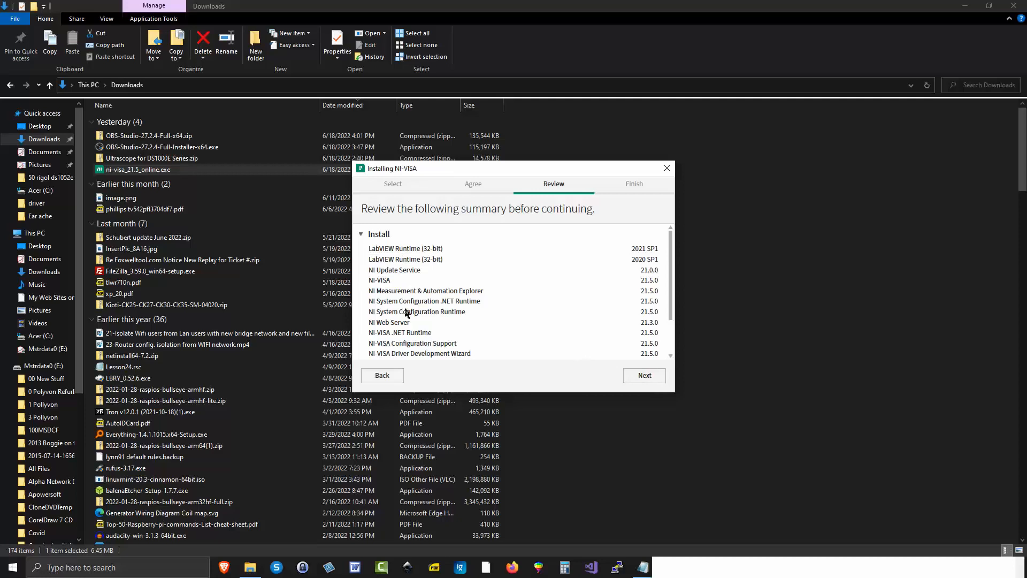
left_click(636, 376)
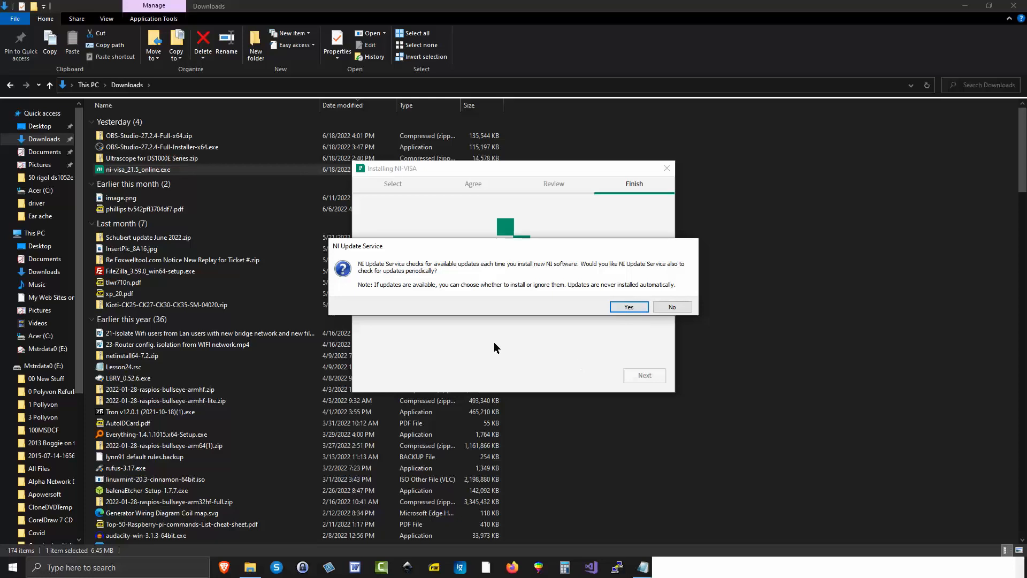
- Decline periodic NI Update Service checks and participation in the NI Customer Experience Improvement Program
left_click(673, 307)
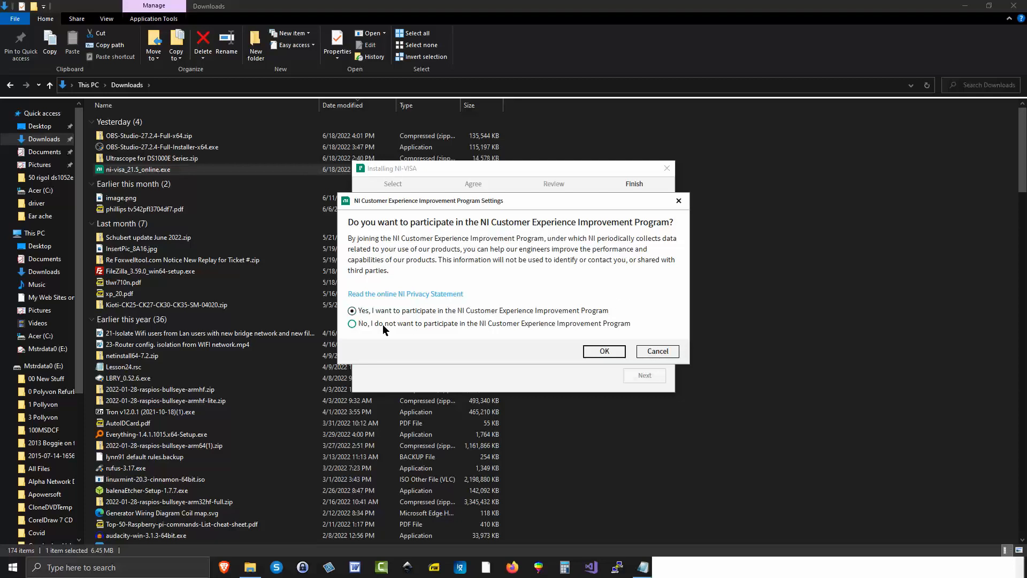
left_click(353, 324)
left_click(614, 351)
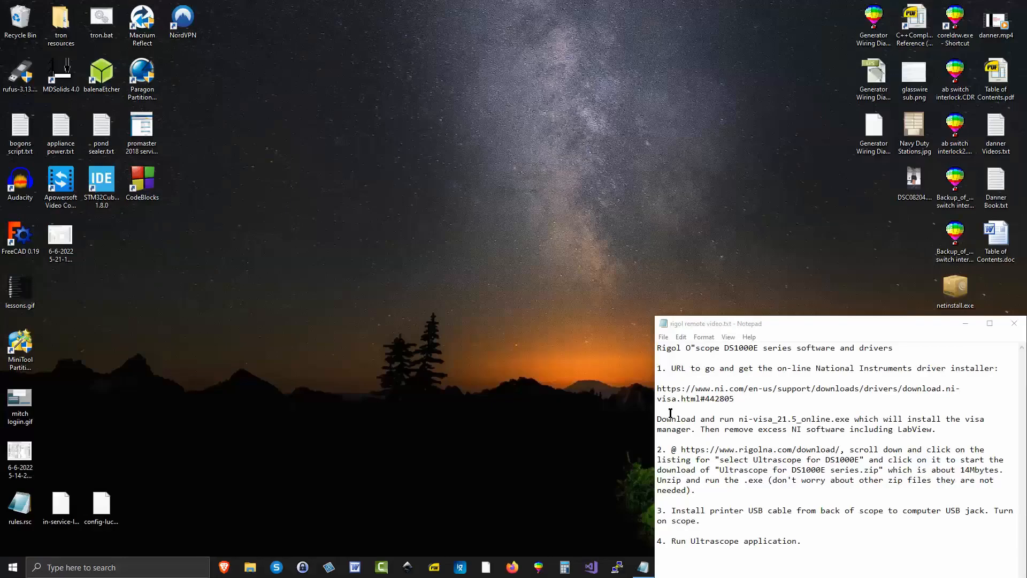
- Highlight the Notepad note about removing excess NI software, and start uninstalling NI Software from Apps & features in Windows Settings
left_click_drag(944, 433, 658, 421)
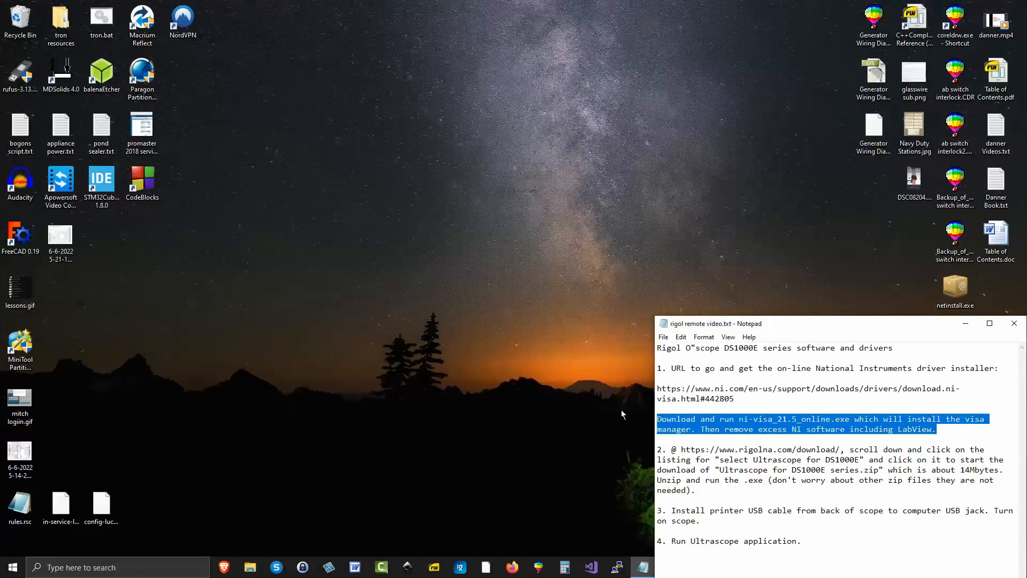
left_click(13, 567)
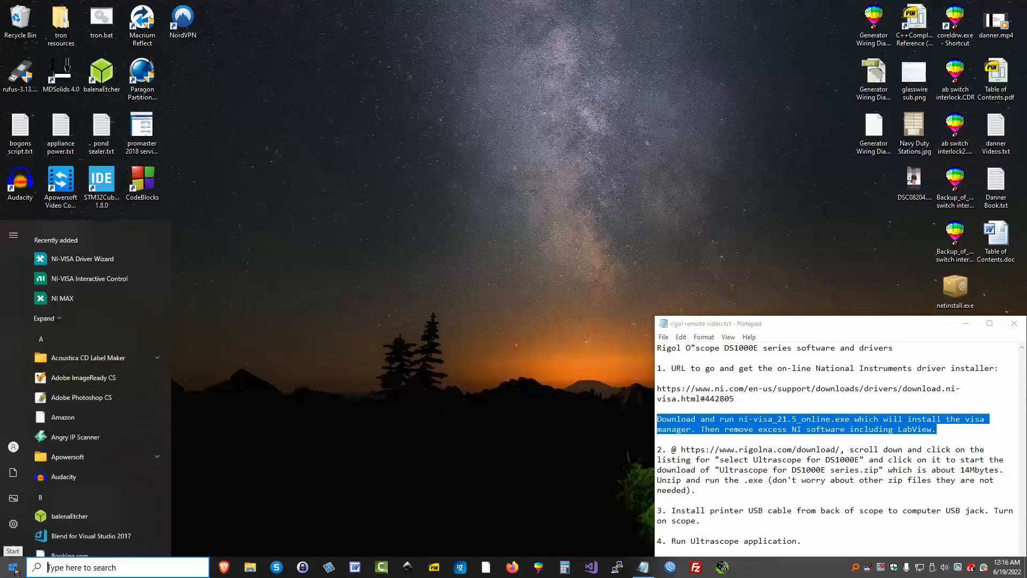
left_click(31, 517)
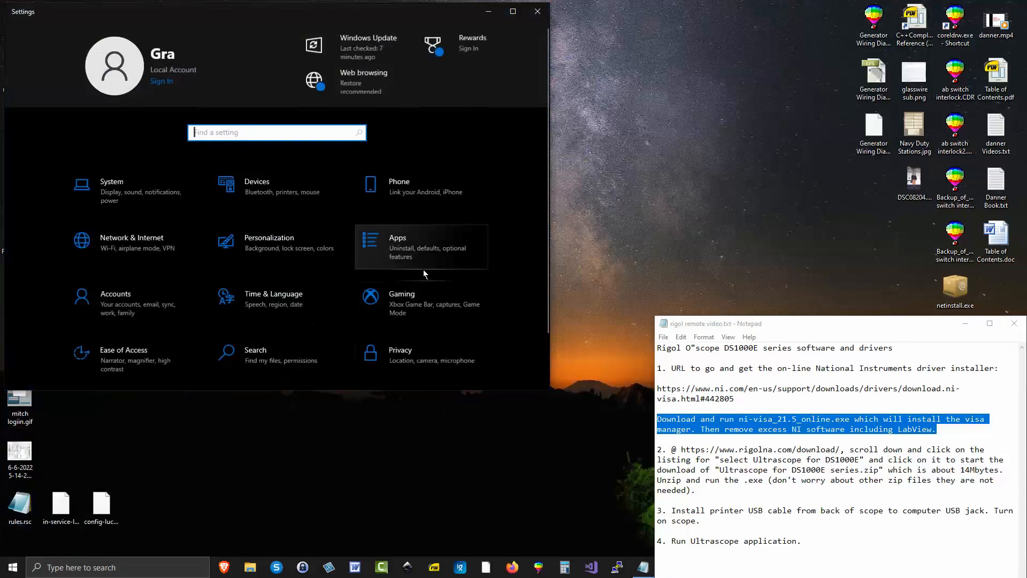
left_click(391, 242)
scroll(310, 263, "down", 15)
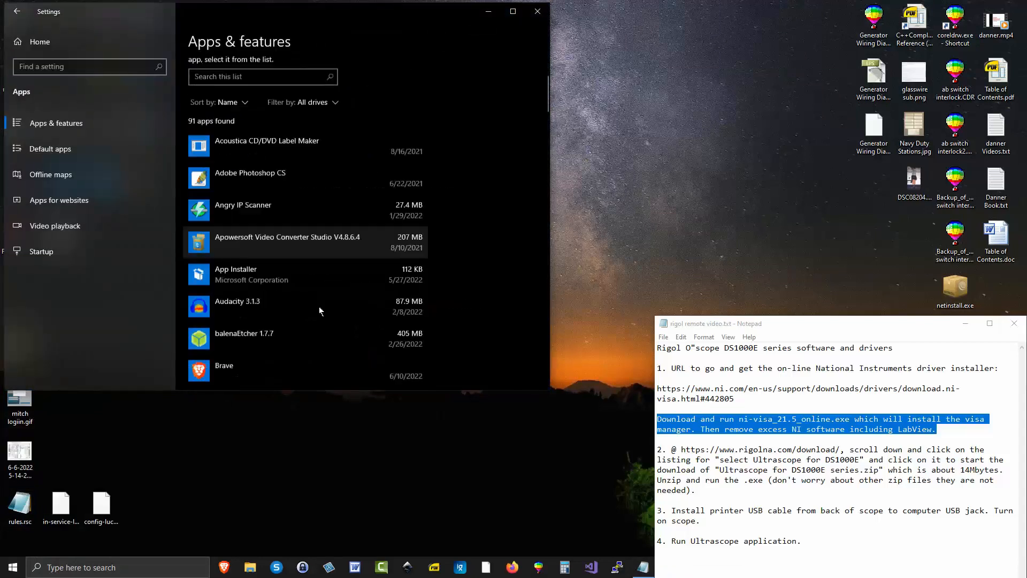
scroll(317, 316, "down", 10)
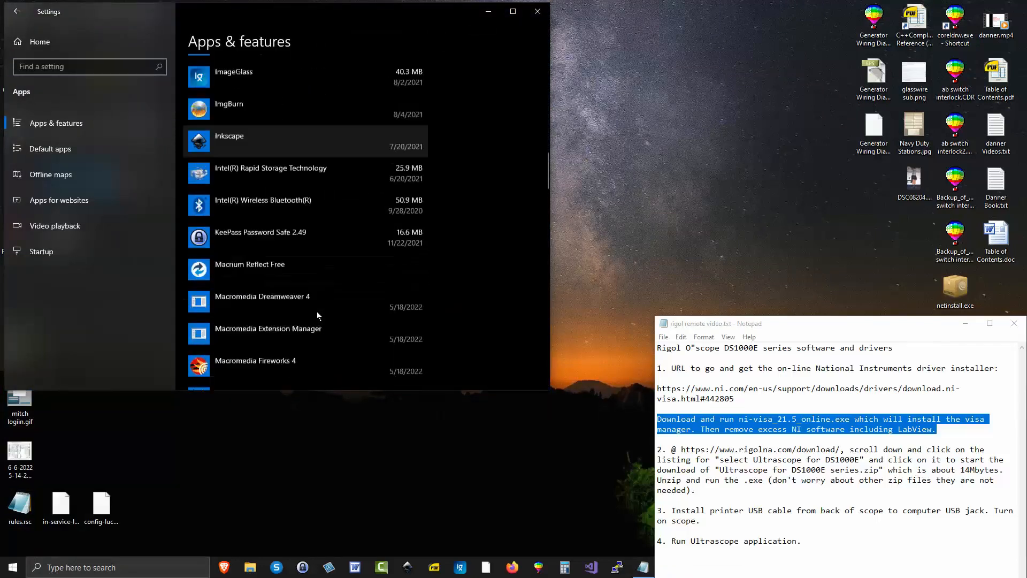
scroll(317, 316, "down", 5)
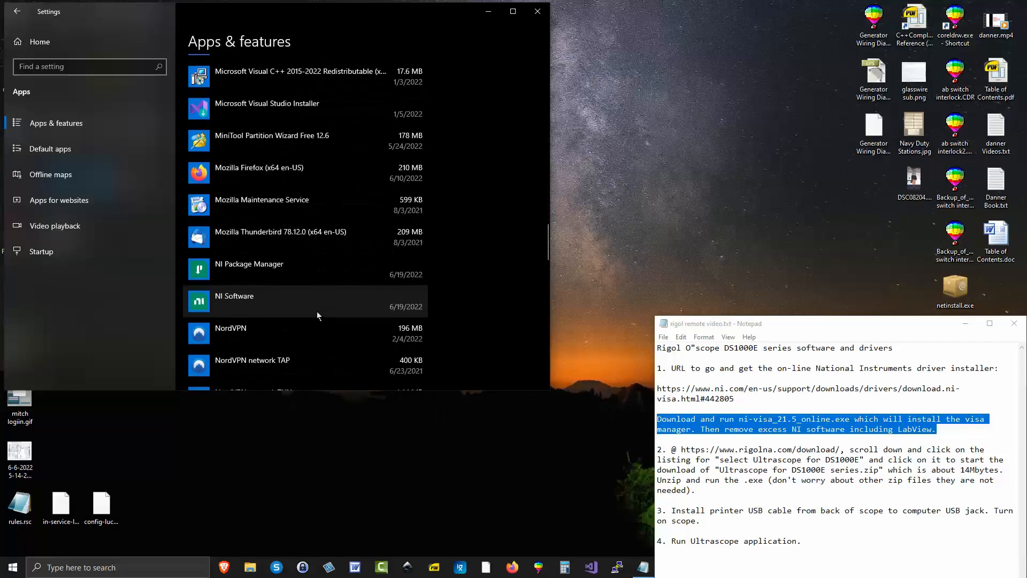
left_click(199, 304)
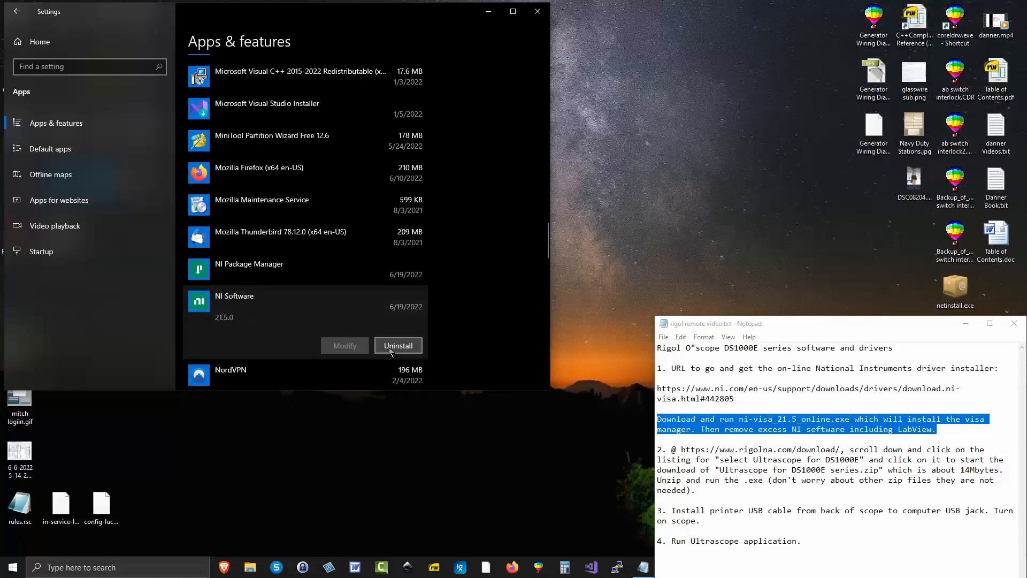
left_click(398, 345)
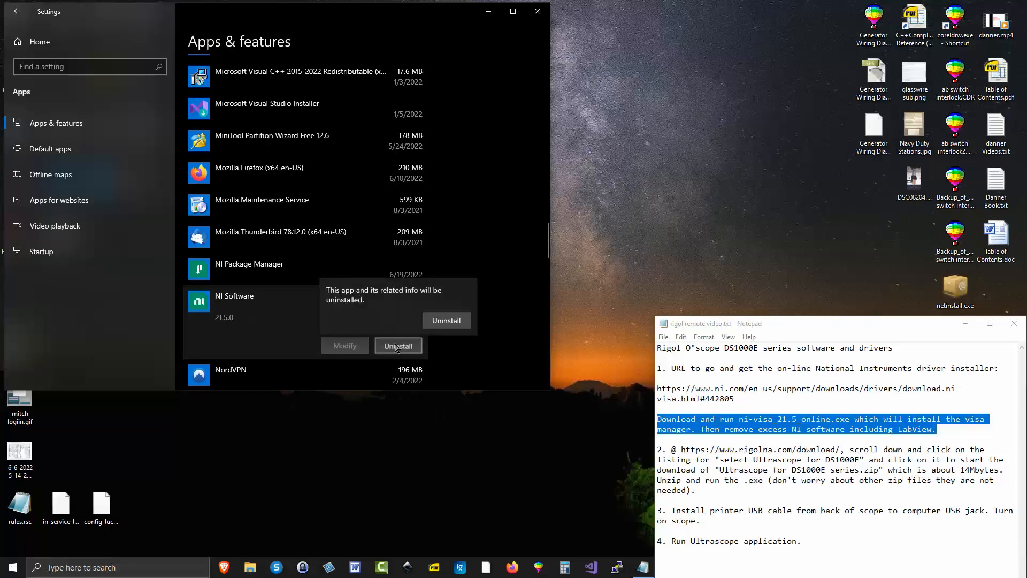
left_click(445, 320)
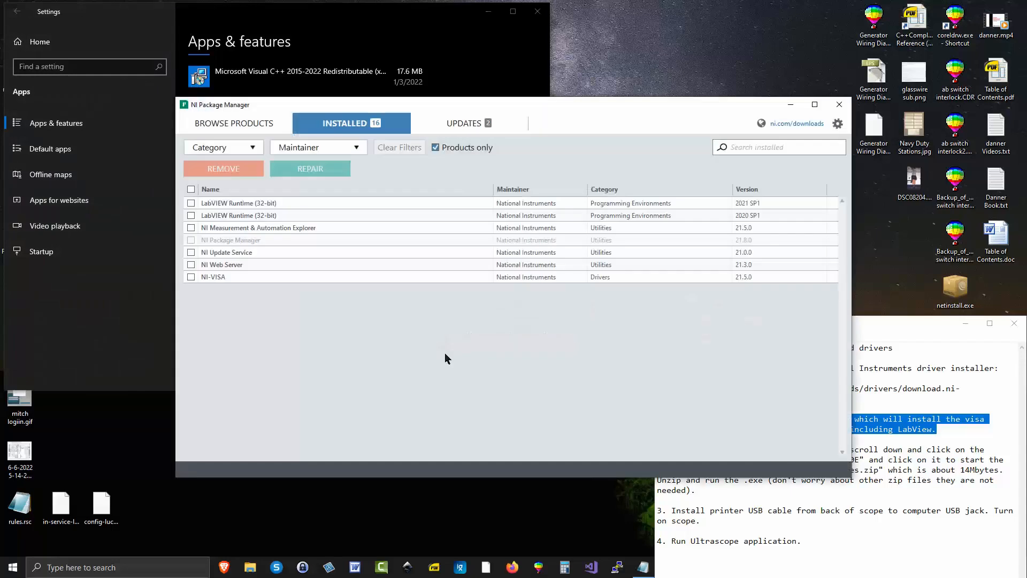
- Remove both LabVIEW Runtime (32-bit) versions, NI Measurement & Automation Explorer and NI Web Server, allowing removal of their dependent packages
left_click(191, 203)
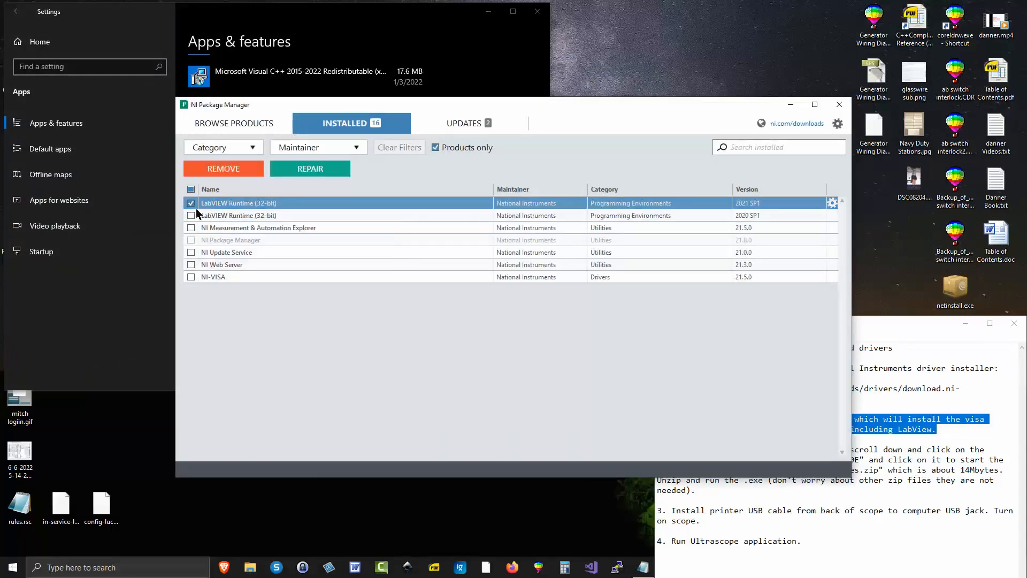
left_click(190, 216)
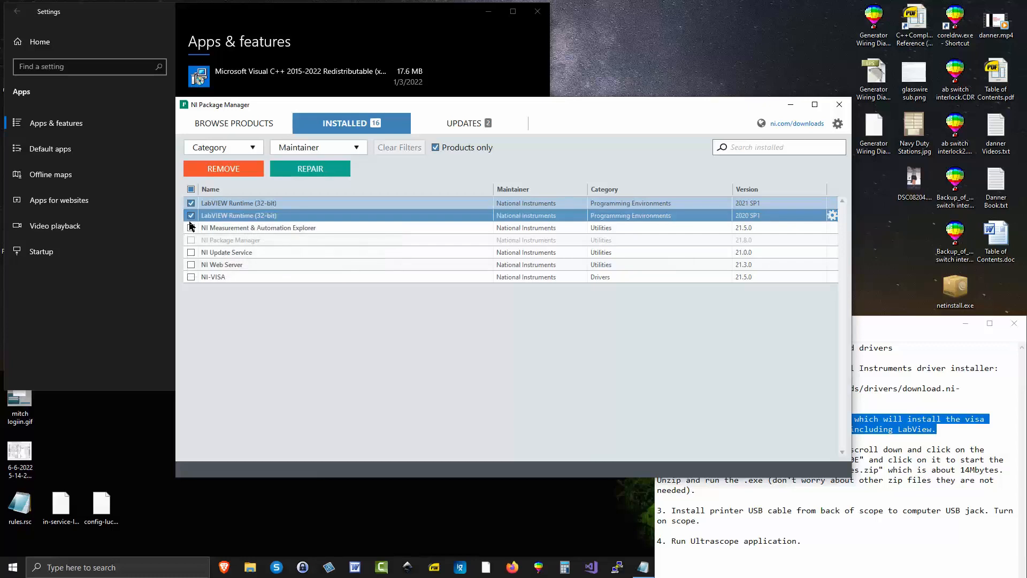
left_click(191, 228)
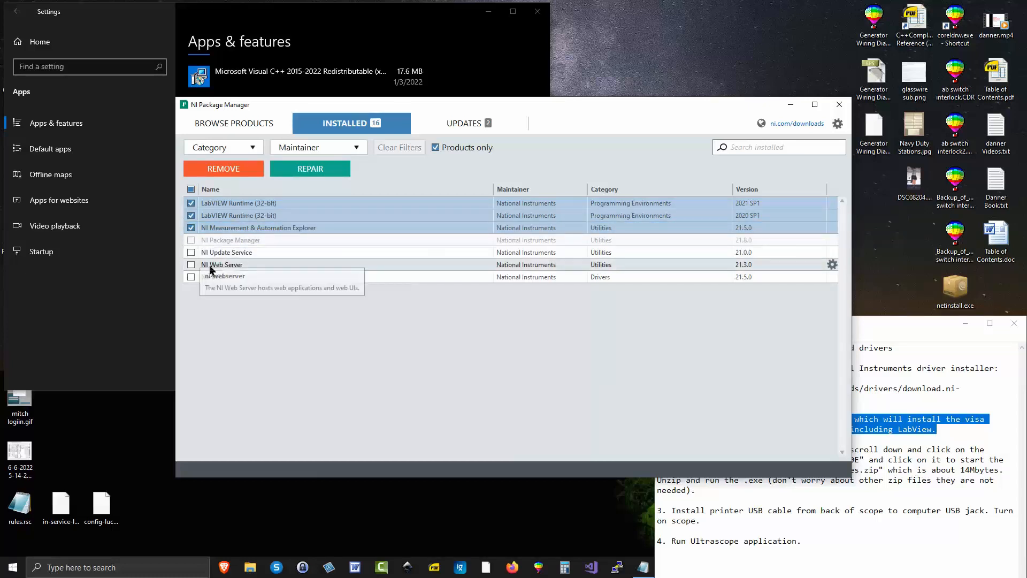
left_click(191, 265)
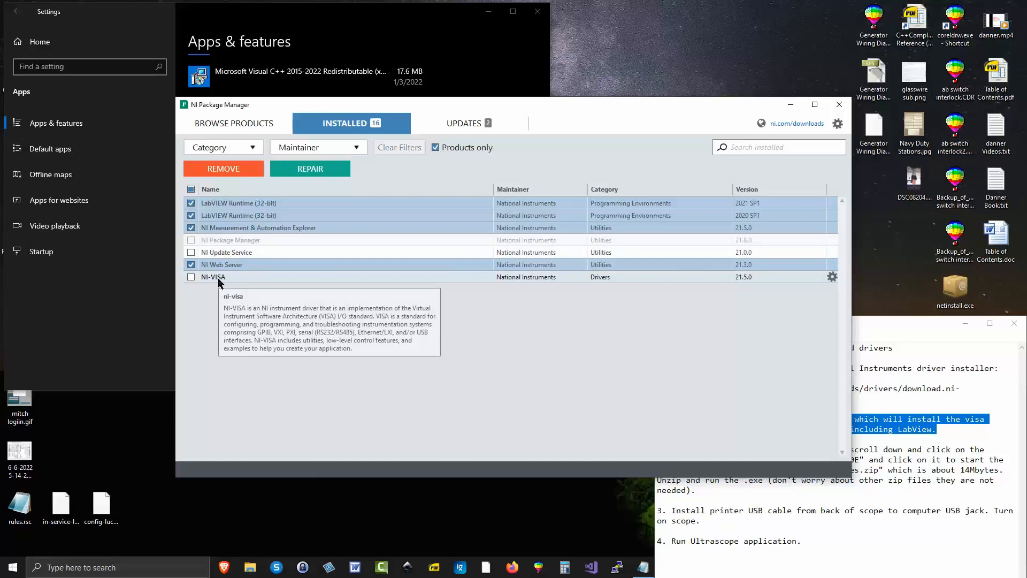
left_click(234, 170)
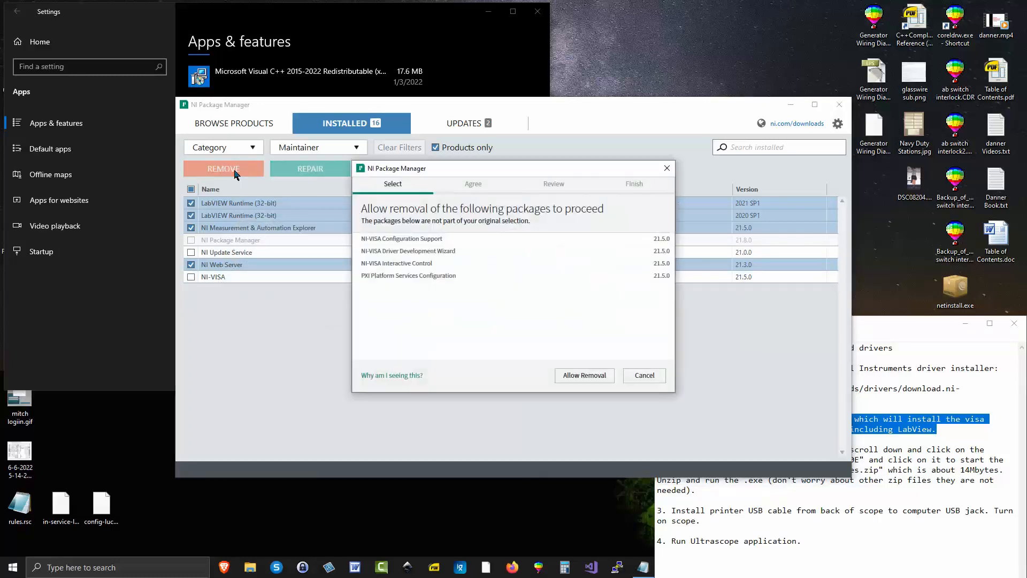
left_click(587, 376)
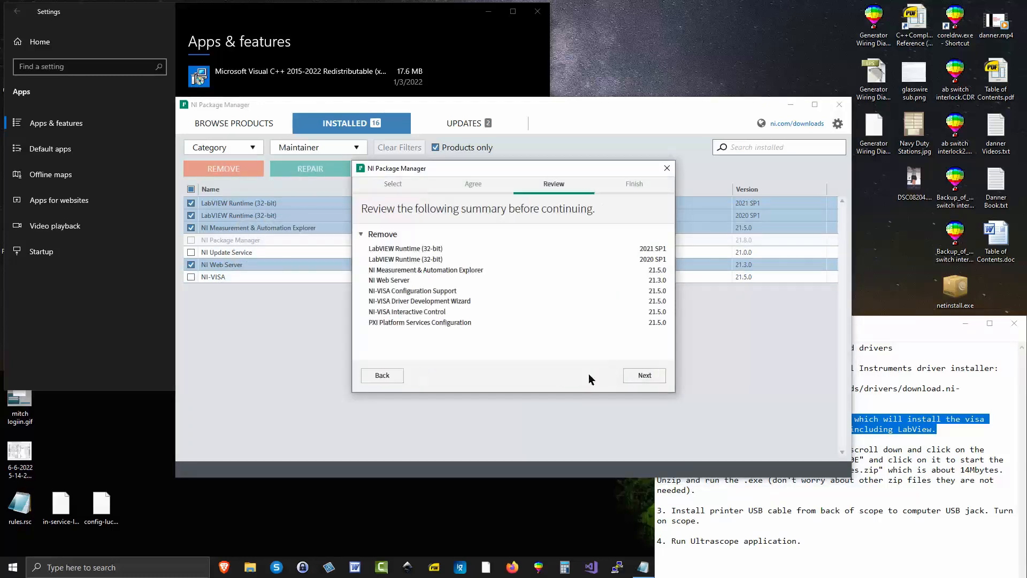
left_click(644, 375)
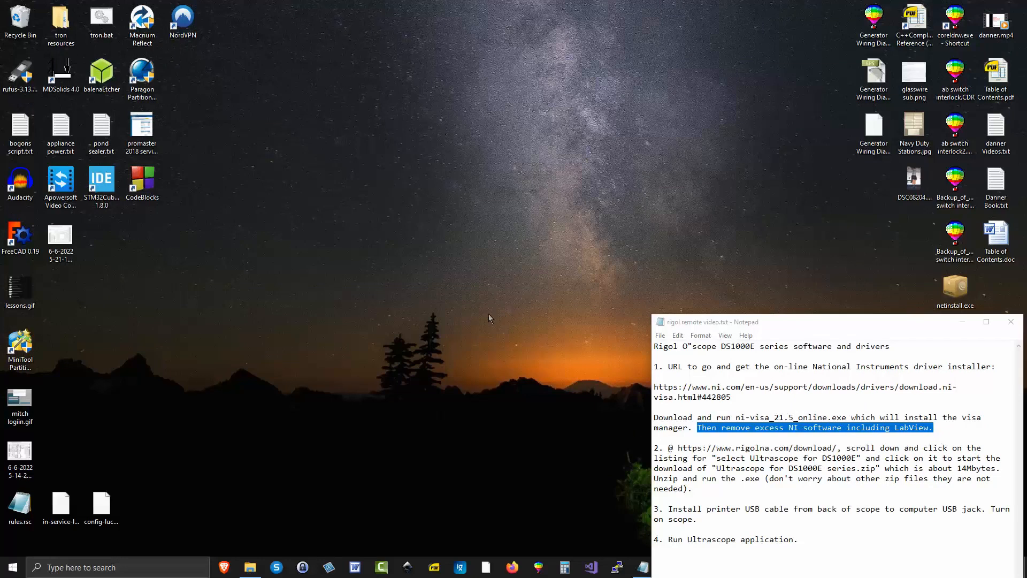
- Reopen NI Package Manager to check which NI products are still installed, and close it
left_click(12, 567)
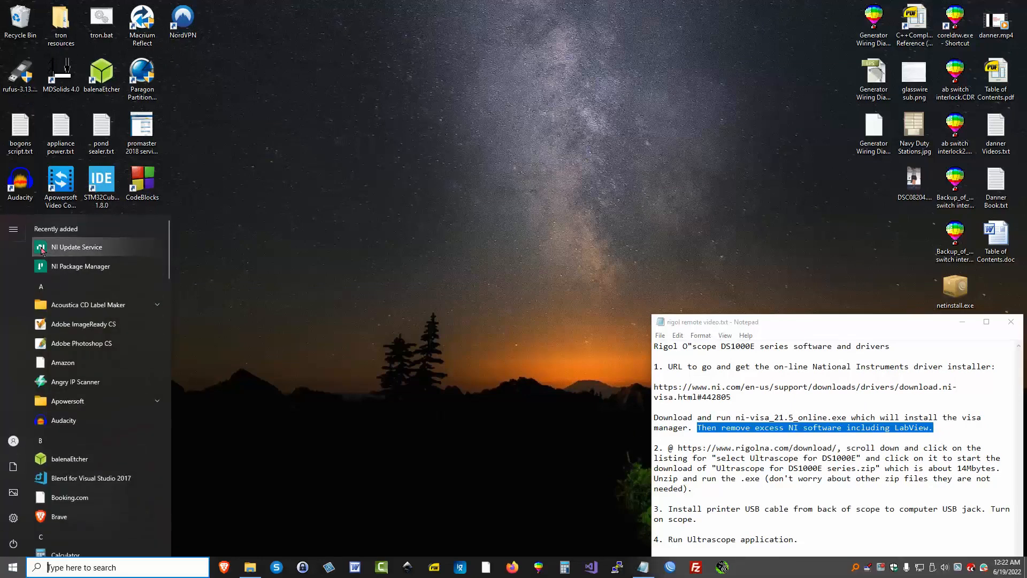
left_click(42, 269)
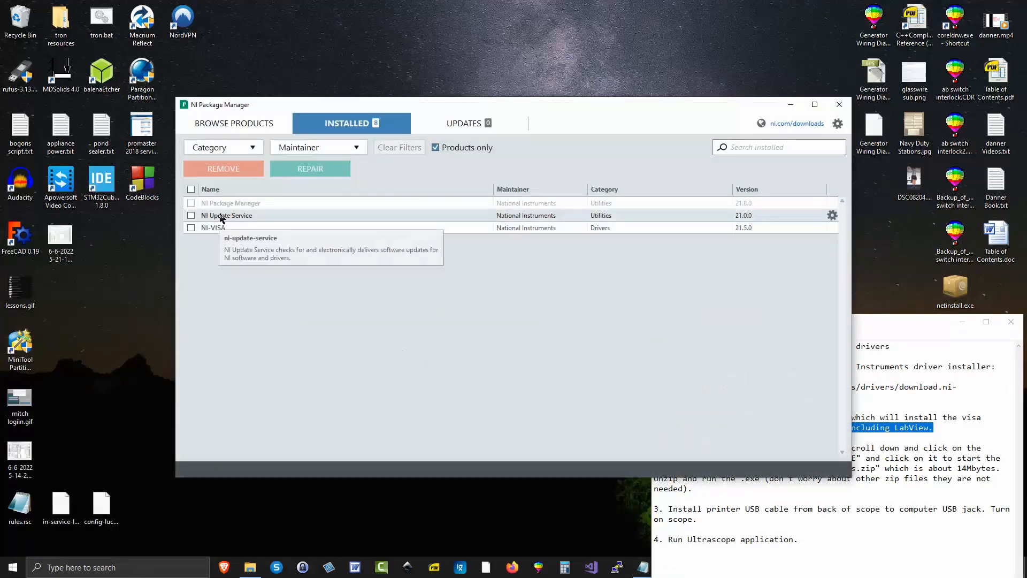
mouse_move(222, 233)
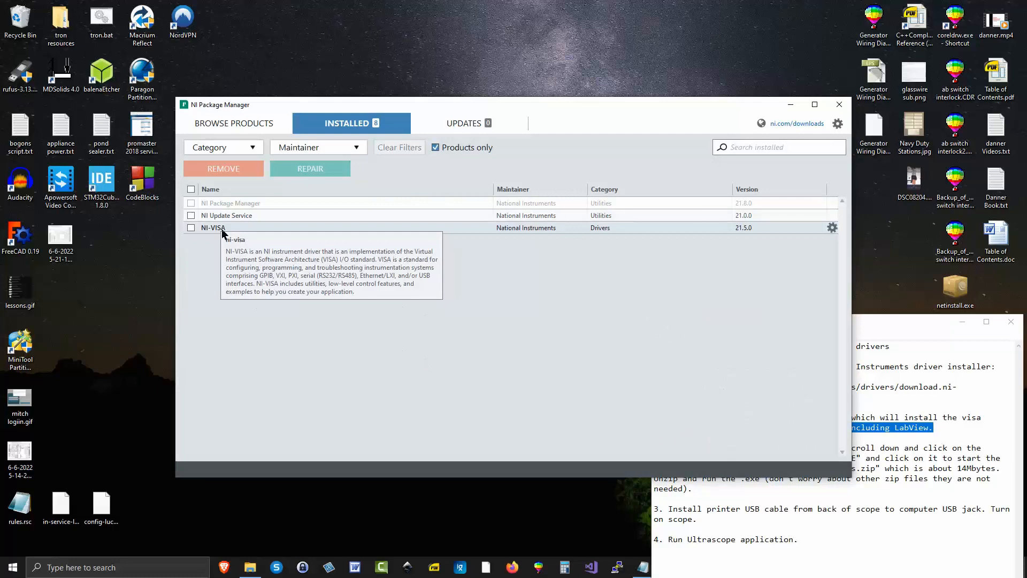
left_click(839, 106)
- Check for upgrades and service packs in NI Update Service, and close it
key("super")
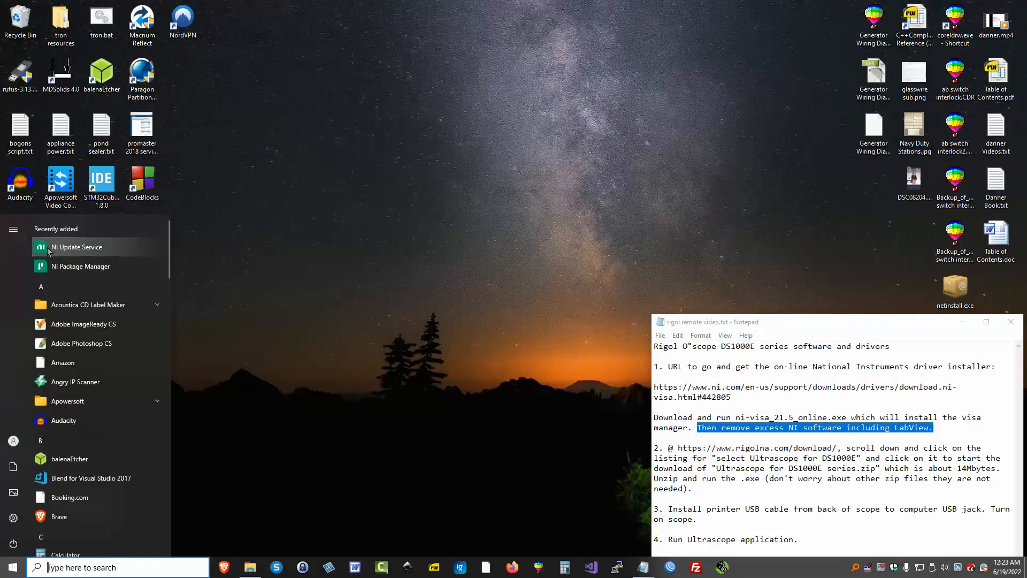
left_click(52, 249)
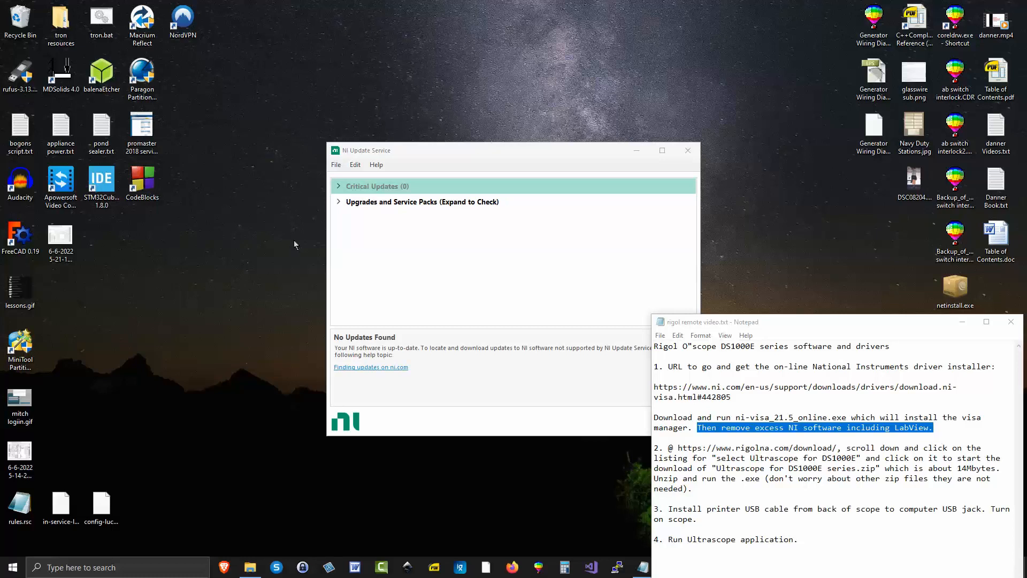
left_click(337, 203)
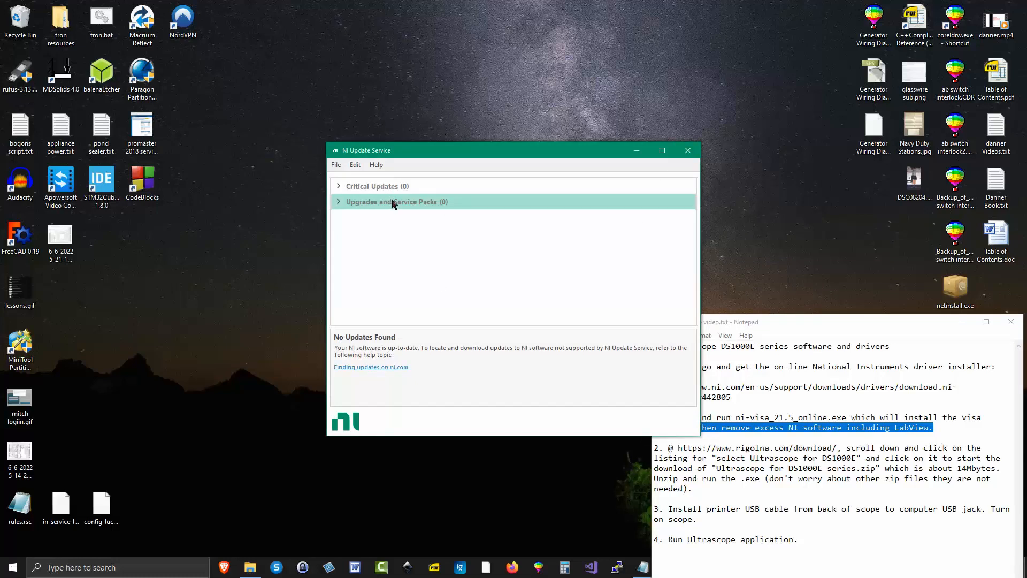
left_click(688, 151)
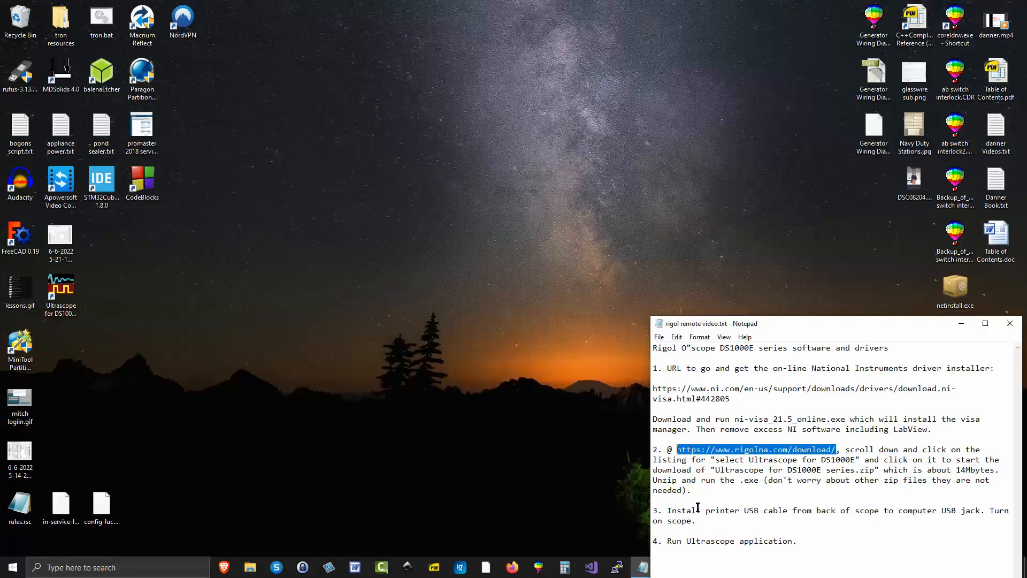
- Highlight the Notepad notes on connecting the scope's USB cable and on running the Ultrascope application
left_click_drag(708, 526, 651, 510)
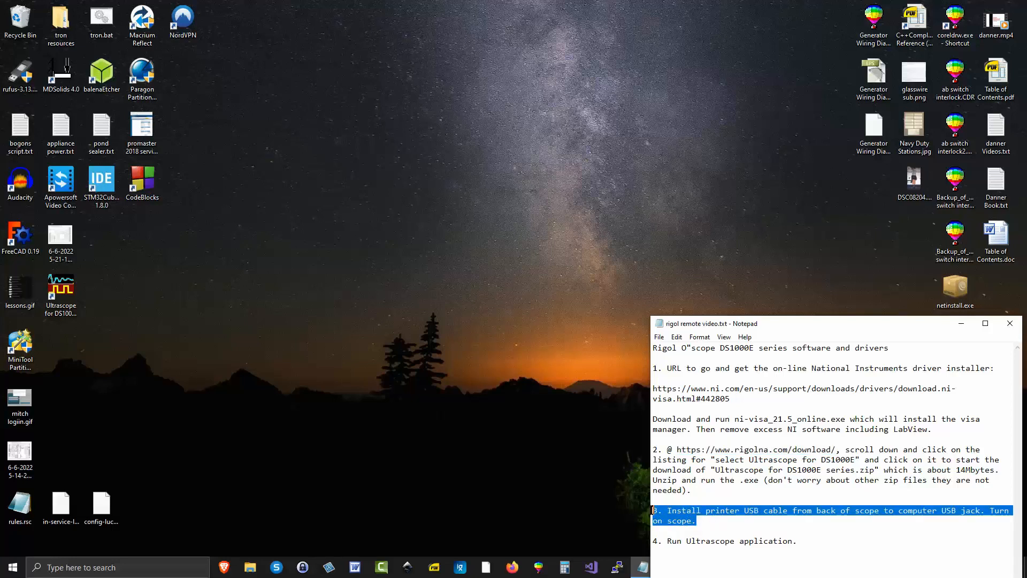
left_click(799, 543)
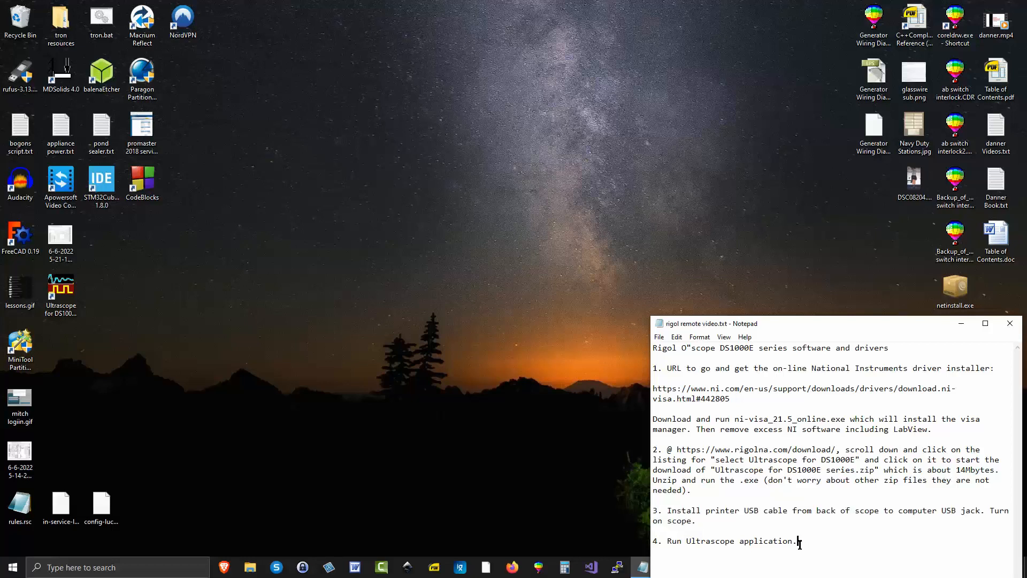
left_click(652, 542, "shift")
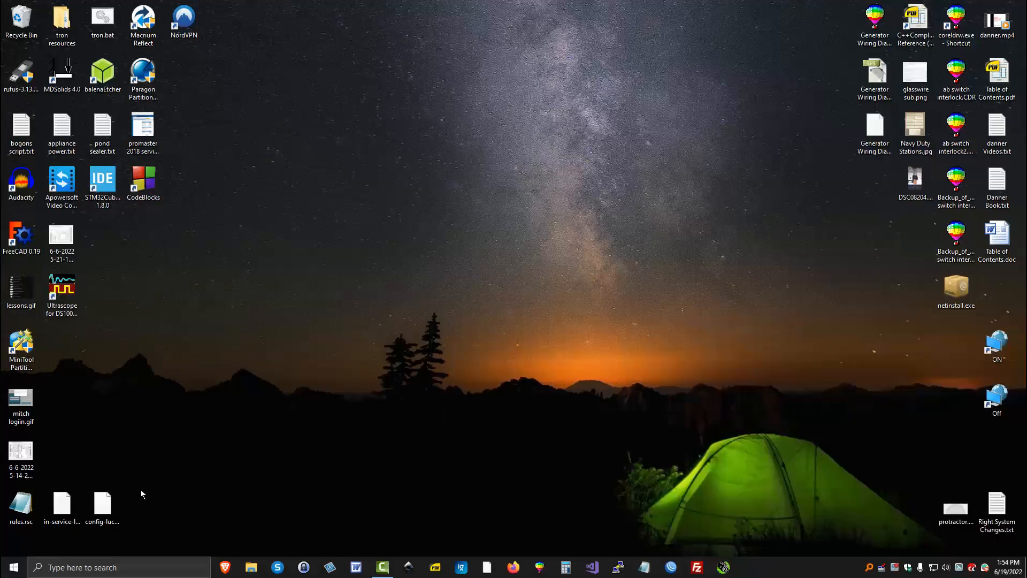
- Launch Ultrascope for DS1000E Series from the desktop and try to open the Virtual Panel
left_click(14, 568)
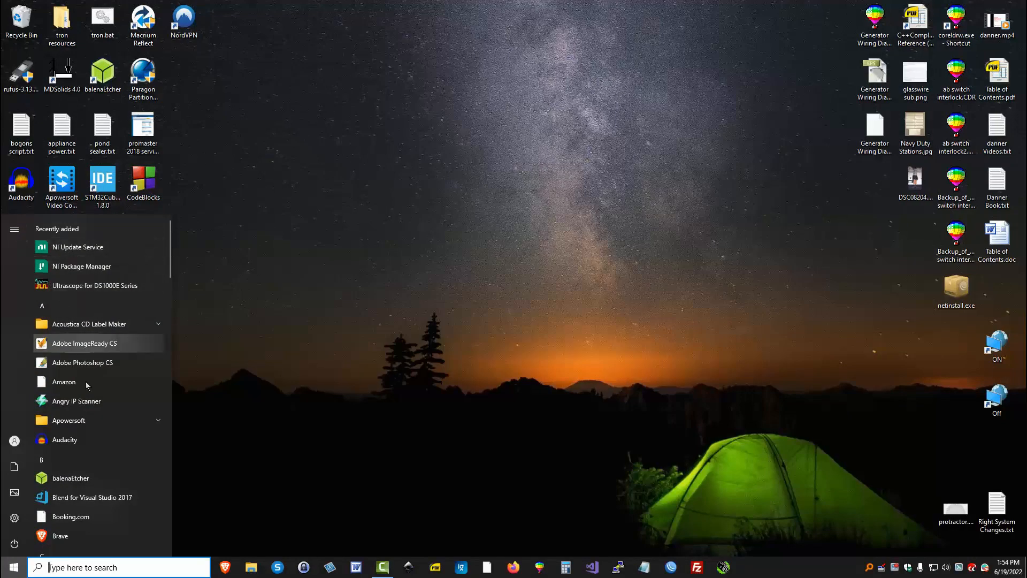
left_click(208, 440)
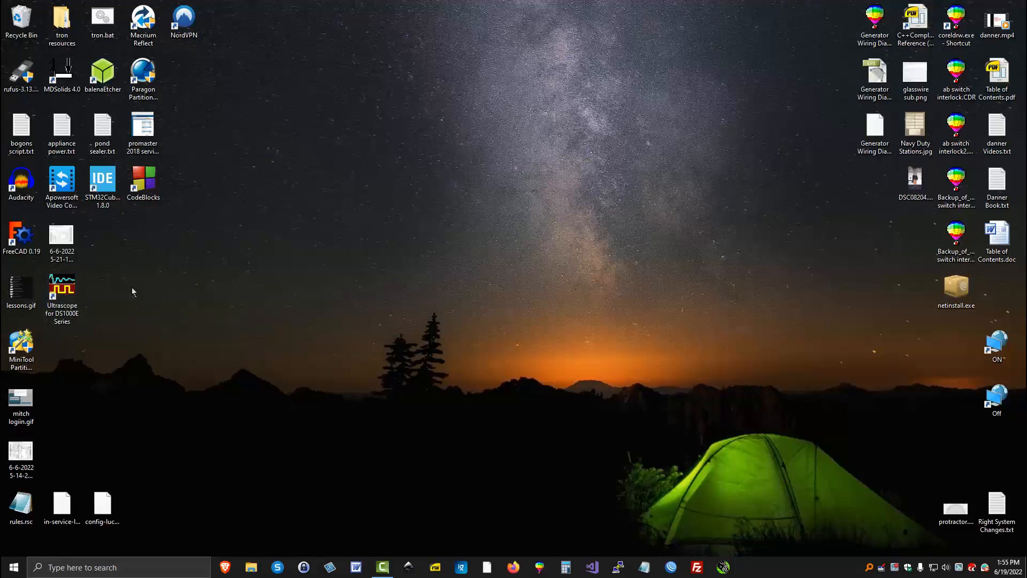
double_click(64, 285)
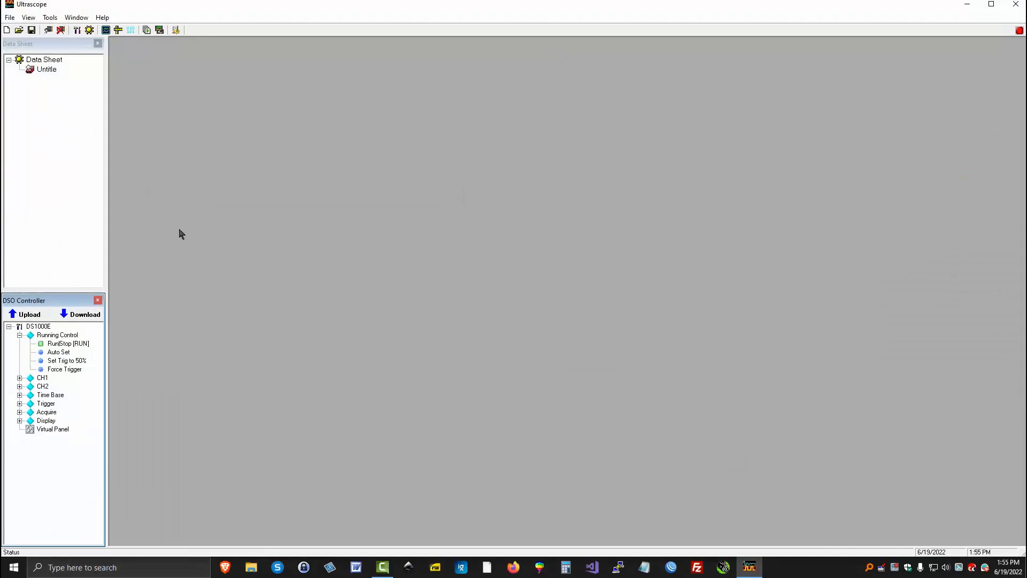
double_click(56, 430)
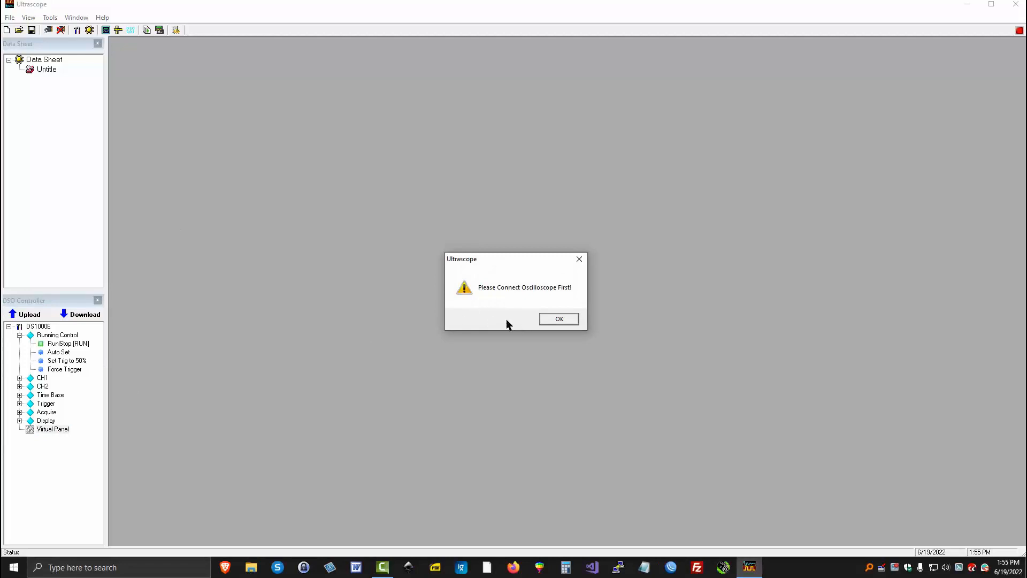
left_click(559, 321)
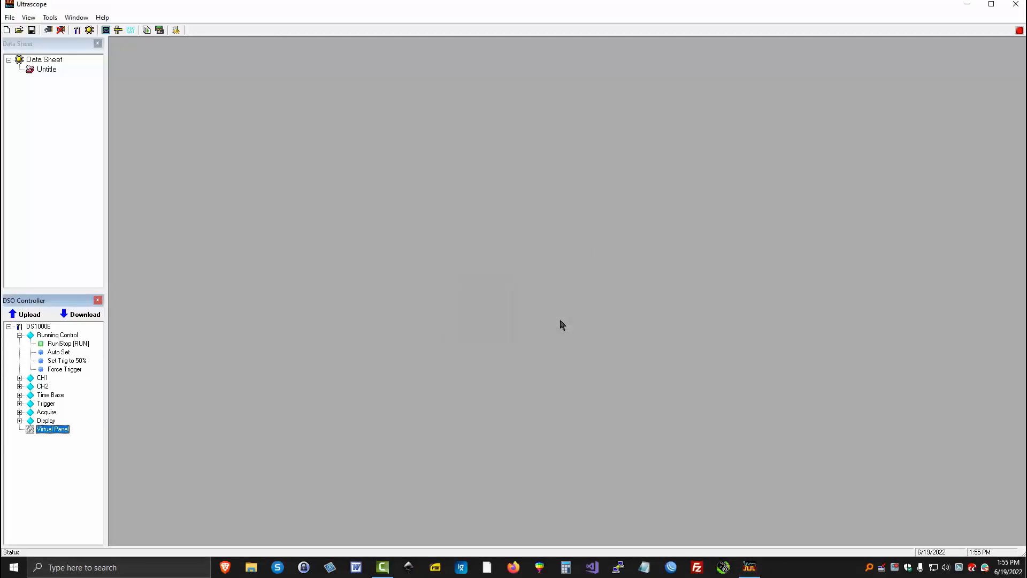
- Connect Ultrascope to the oscilloscope by choosing the USB0 instrument resource
left_click(47, 31)
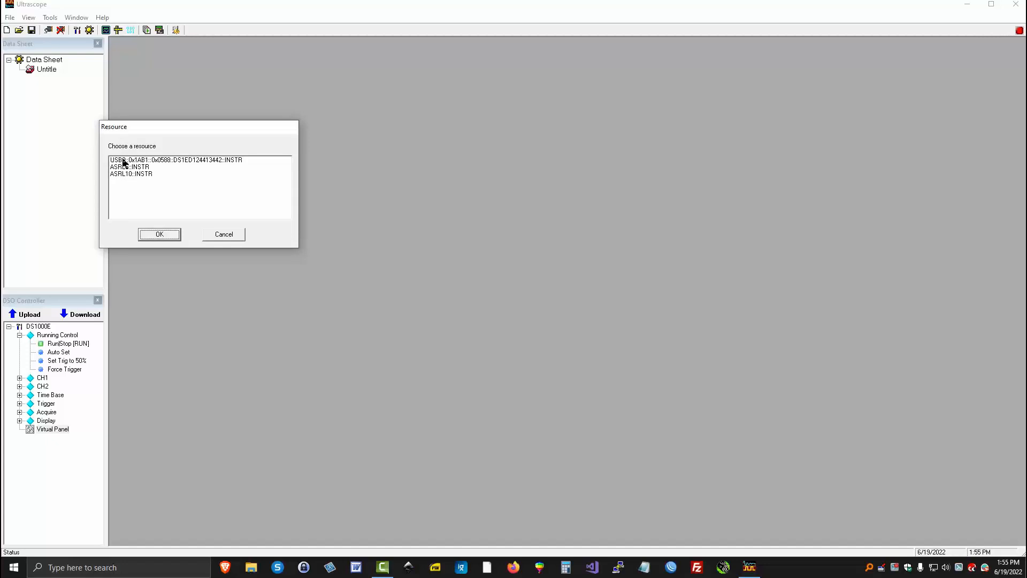
left_click(191, 160)
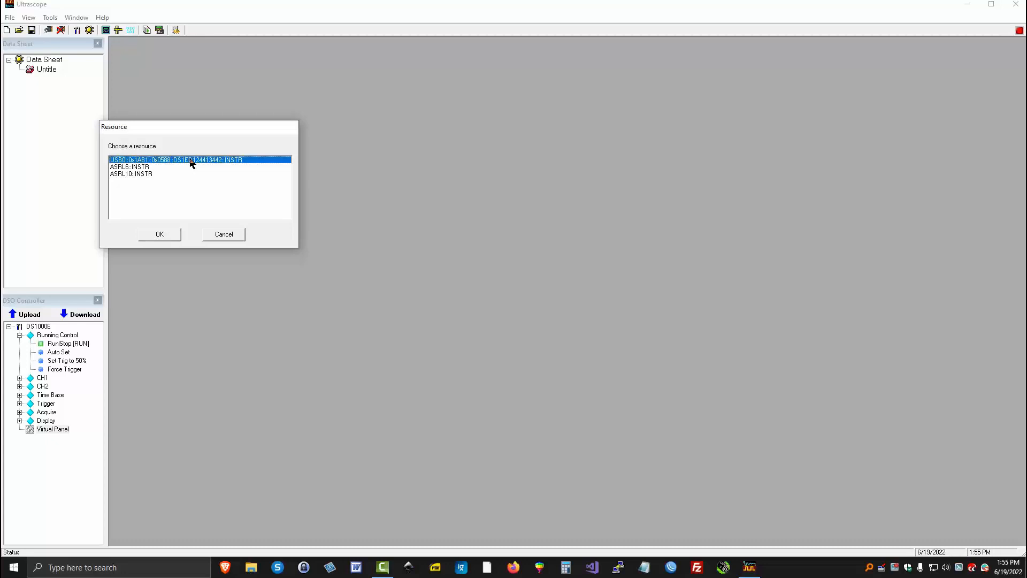
left_click(161, 234)
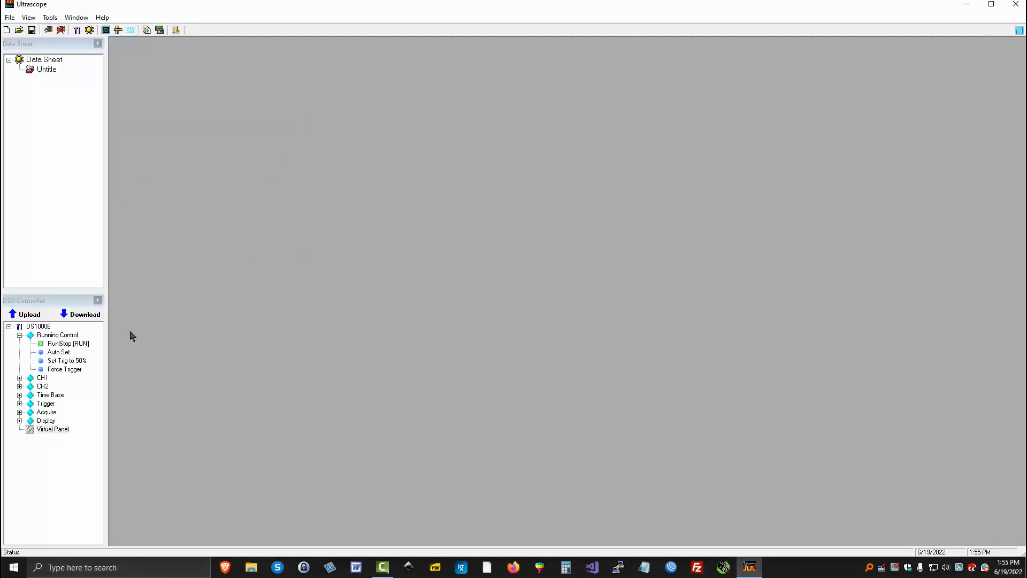
- View the live oscilloscope screen in the Virtual Panel with Zoom enlarged, and close the panel
double_click(49, 429)
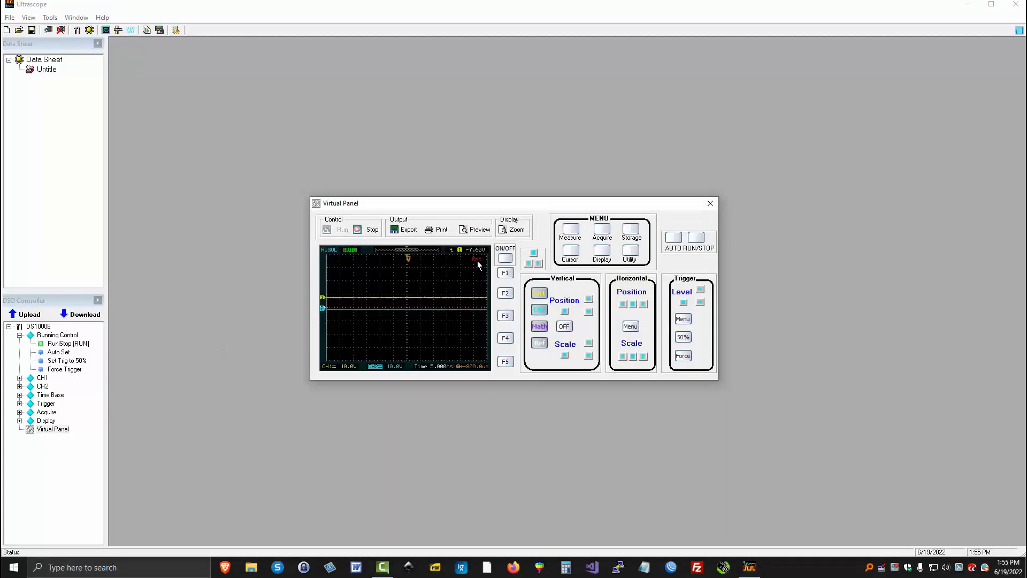
left_click(514, 230)
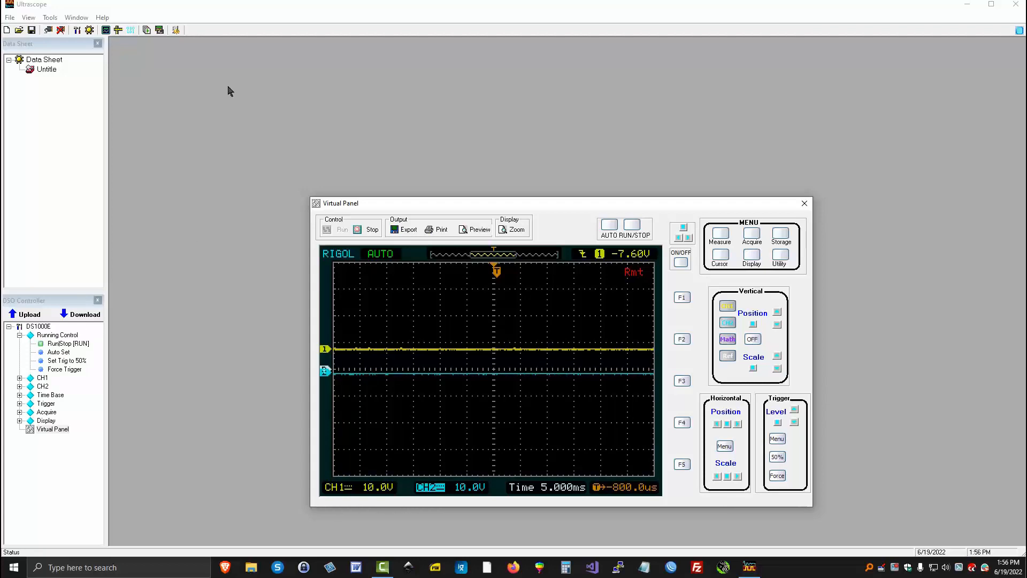
left_click(1016, 6)
left_click(804, 204)
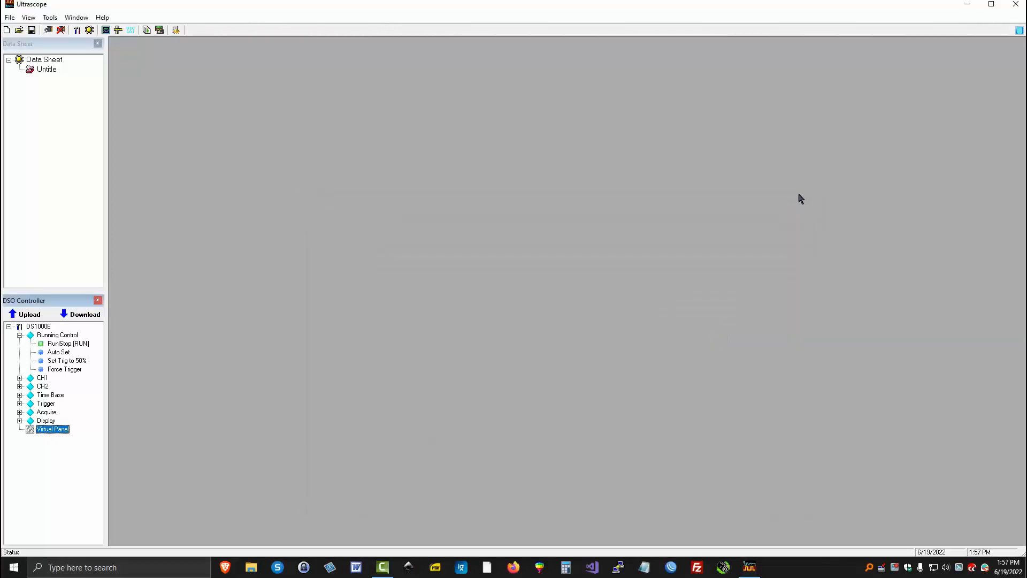
- Shrink the unmaximized Ultrascope main window to uncover part of the desktop
left_click(852, 52)
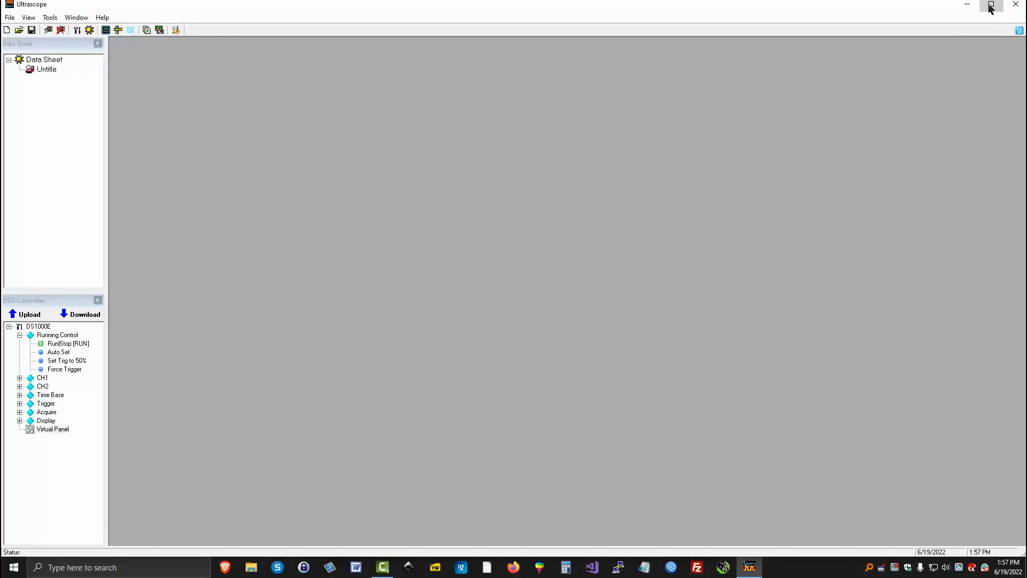
left_click(991, 9)
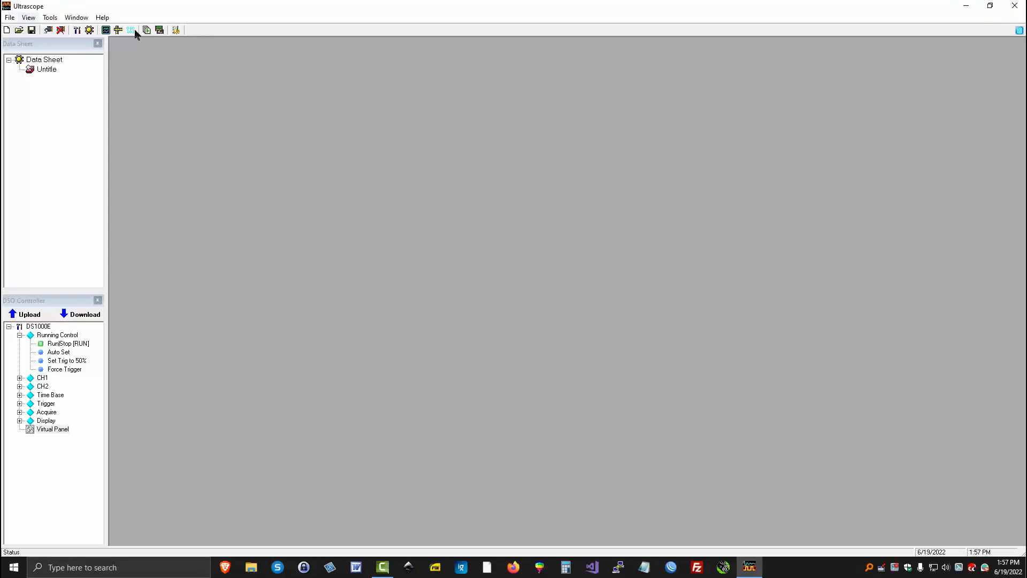
left_click(991, 10)
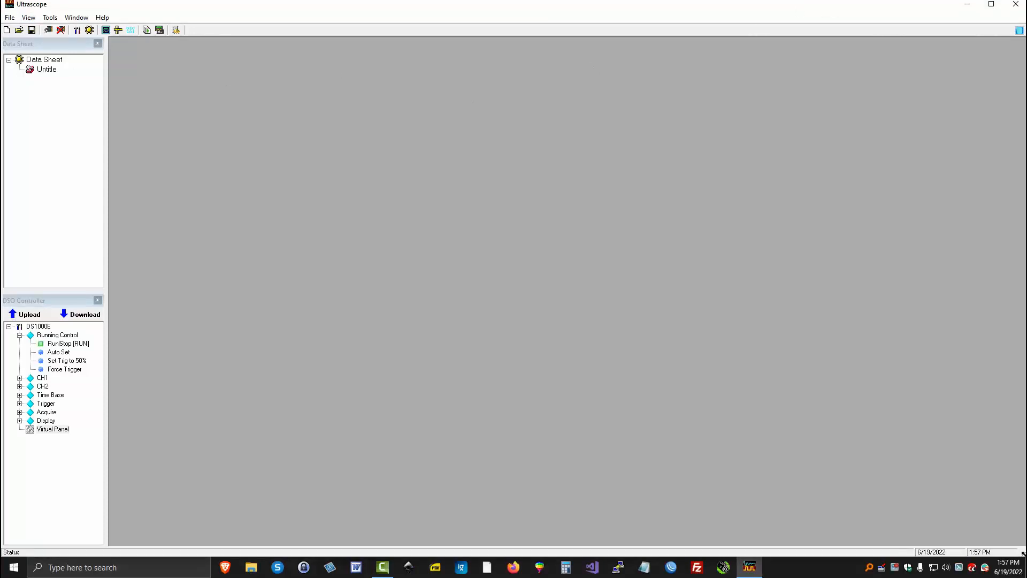
left_click_drag(1023, 555, 597, 472)
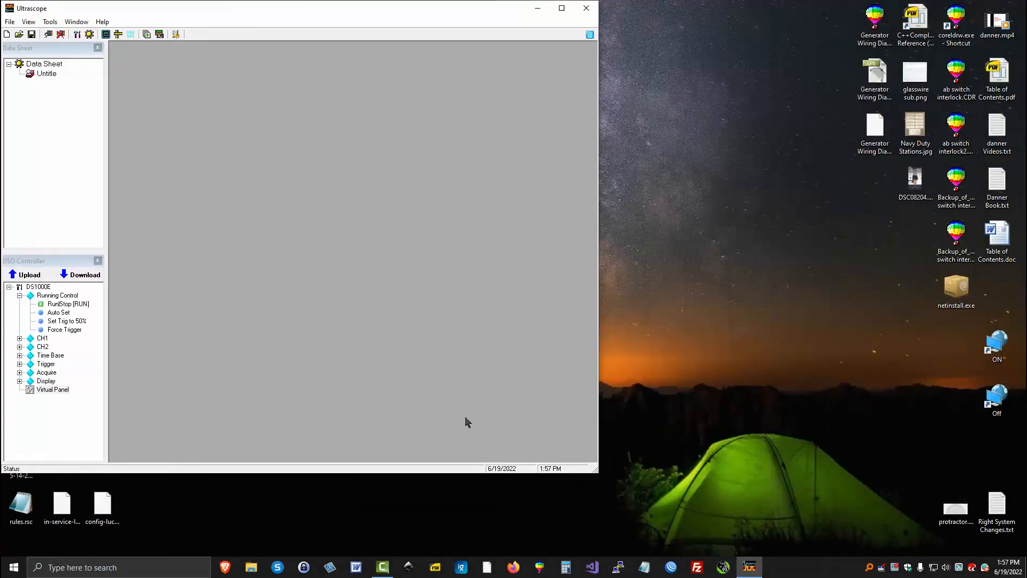
- Reopen the Virtual Panel, enlarge it with Zoom, and move it over the Ultrascope main window's work area
double_click(48, 389)
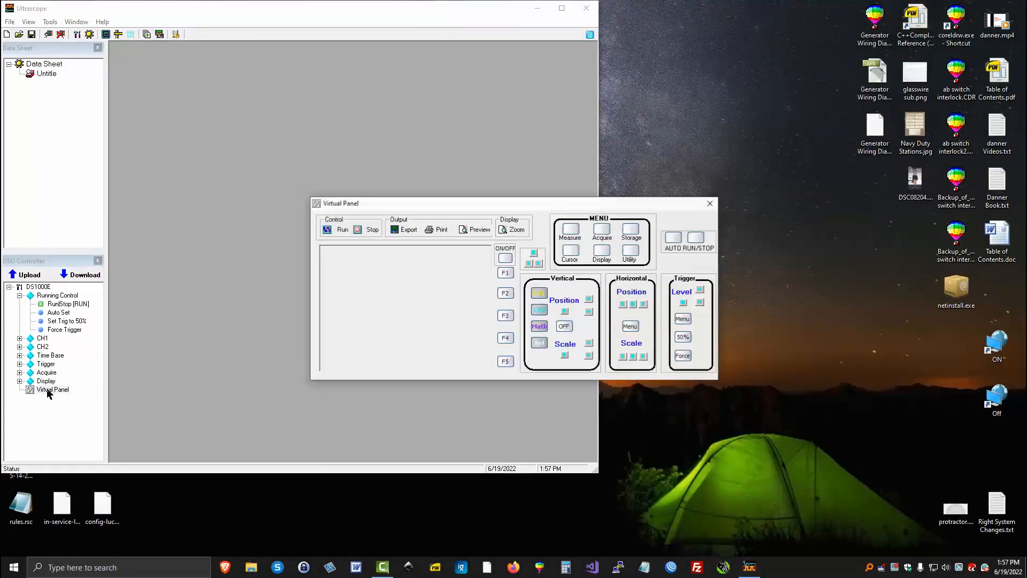
left_click(512, 230)
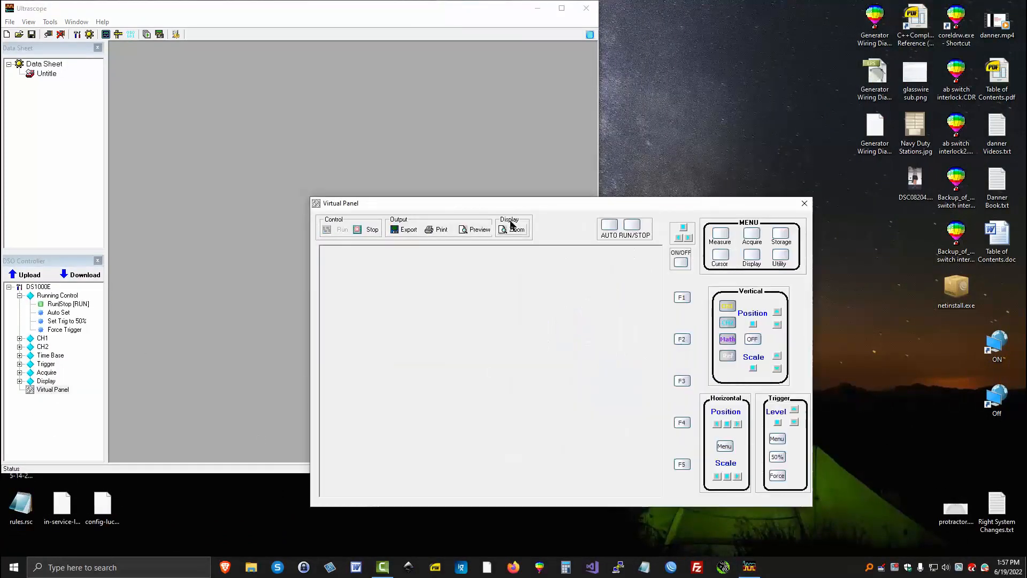
left_click_drag(524, 196, 326, 54)
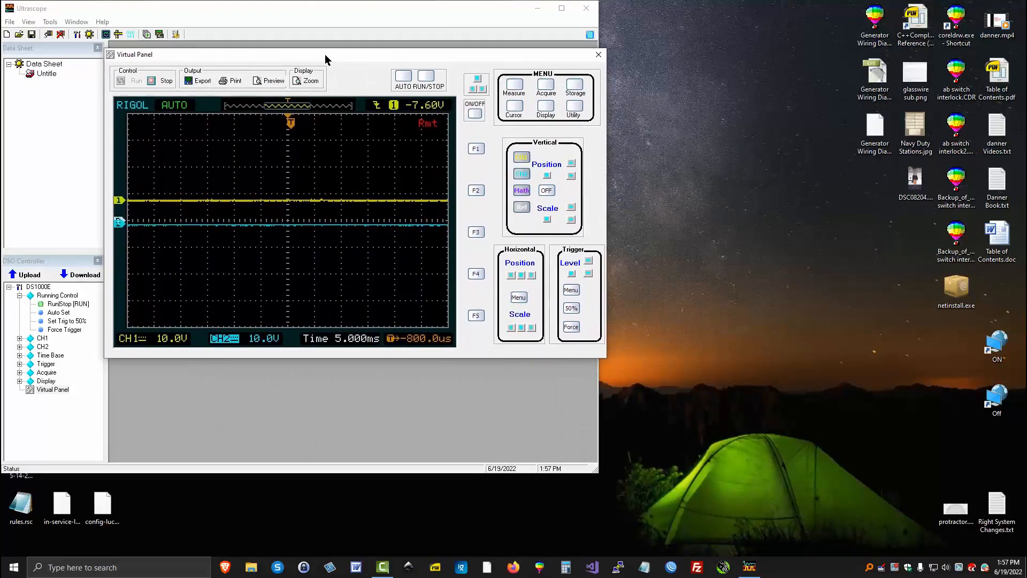
- Close the Virtual Panel and shrink the Ultrascope main window in both width and height
left_click(598, 475)
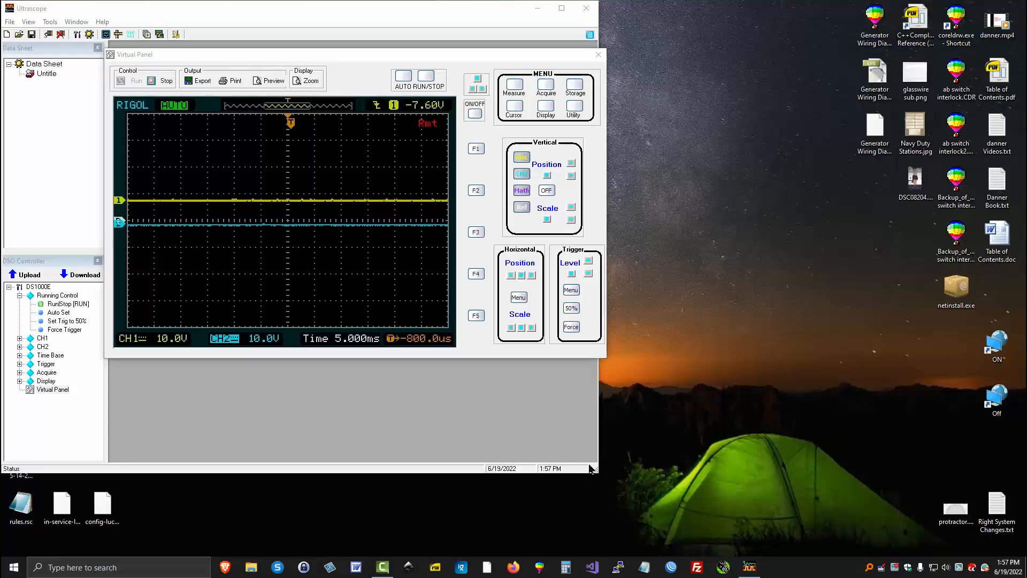
left_click(598, 54)
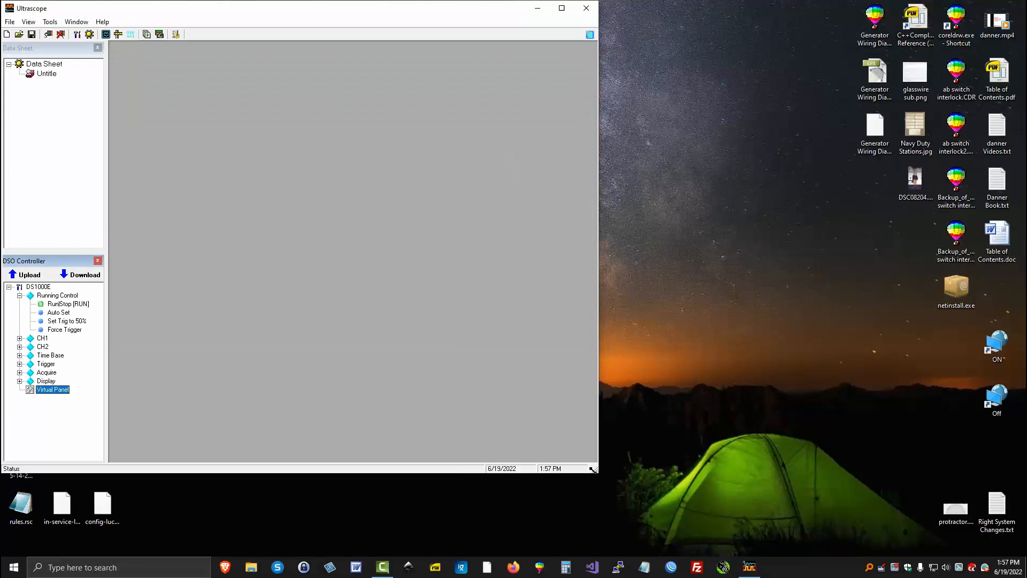
left_click_drag(596, 470, 469, 383)
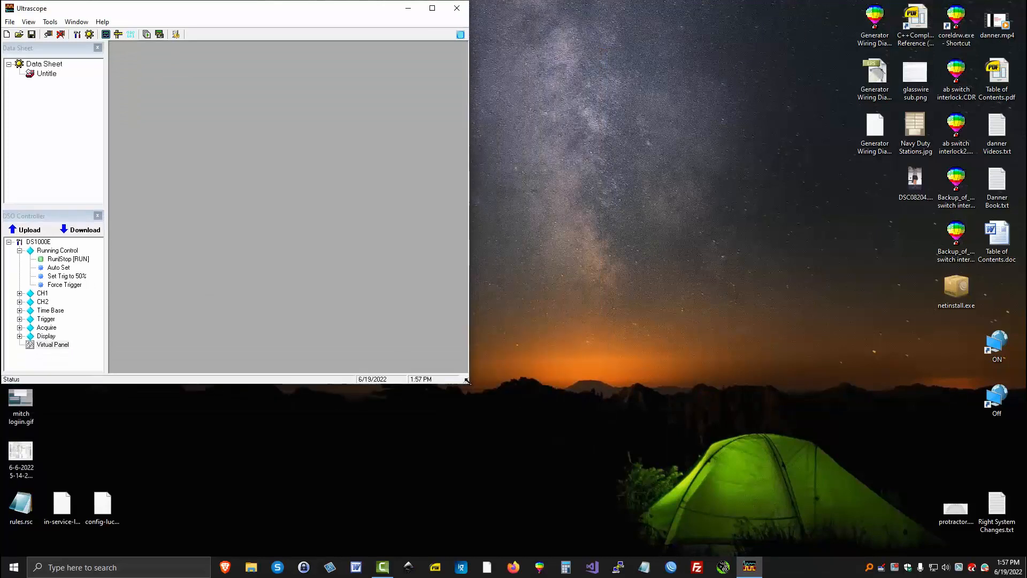
- Reopen the Virtual Panel, enlarge it with Zoom, and place it in the desktop's upper-left corner over the main window
double_click(41, 345)
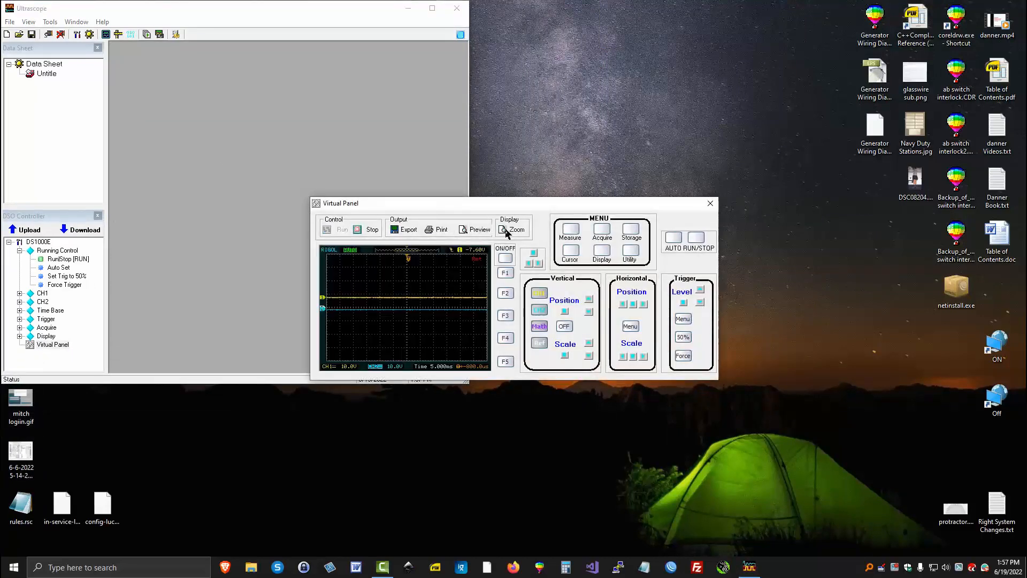
left_click(512, 230)
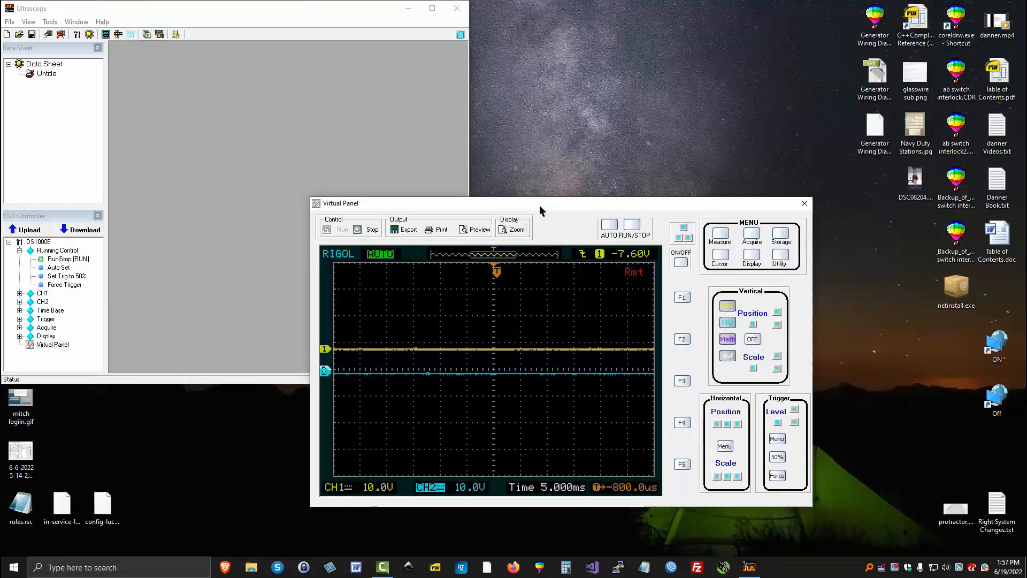
left_click_drag(540, 204, 231, 10)
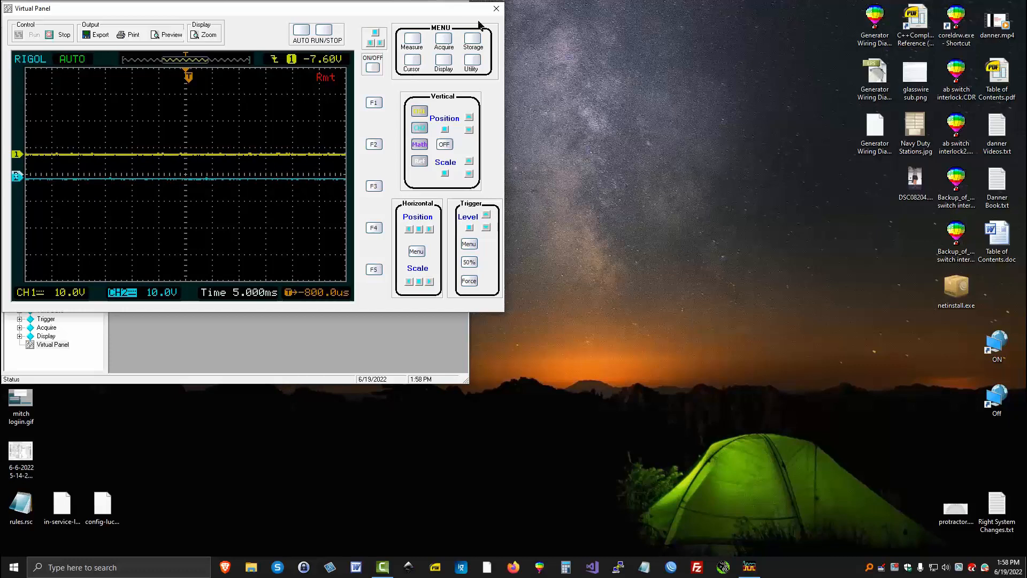
- Close the Virtual Panel and reduce the main window's height further, keeping its width
left_click(497, 8)
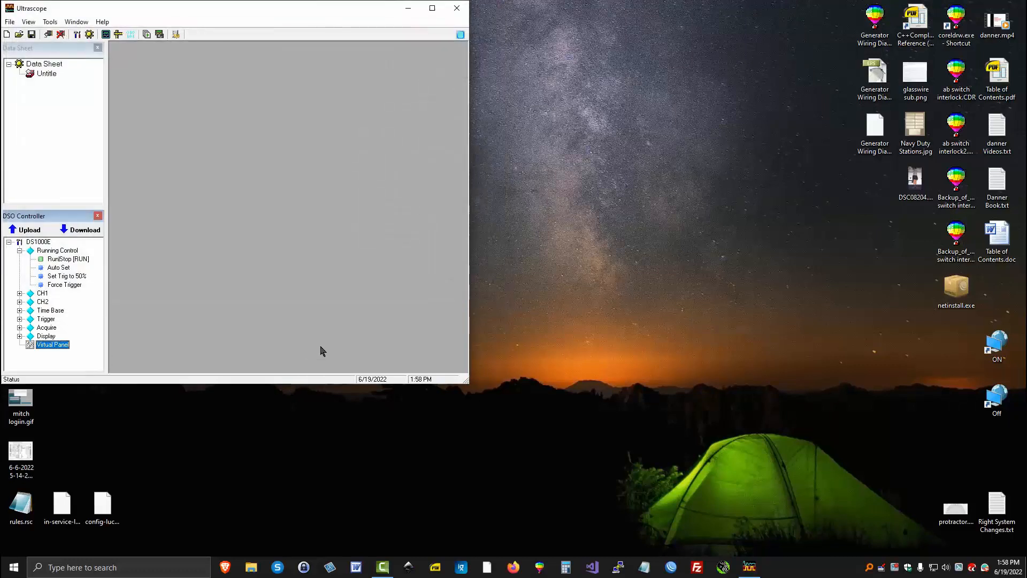
left_click_drag(289, 384, 290, 341)
left_click_drag(287, 331, 287, 323)
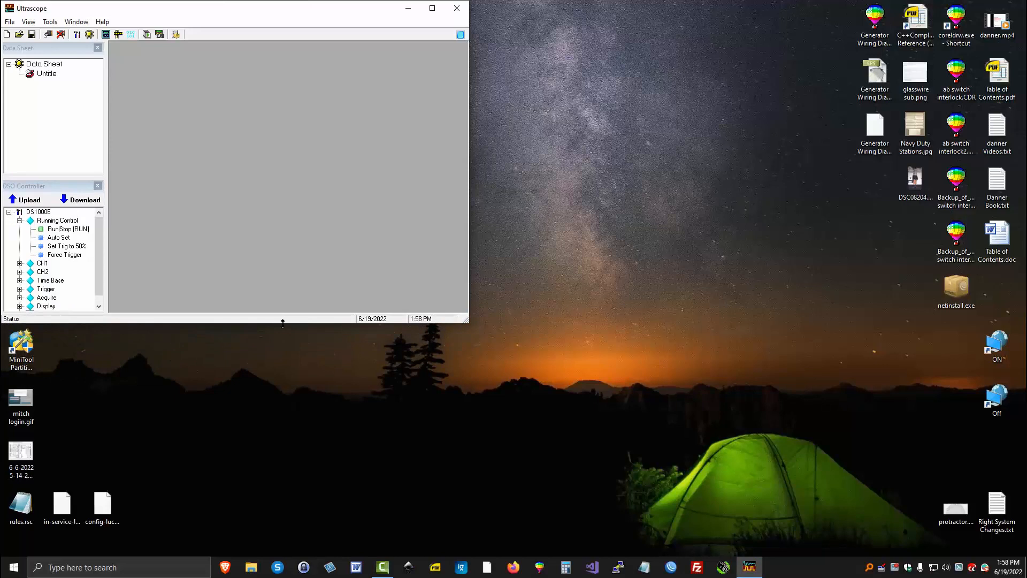
- Open the Virtual Panel from the DSO Controller tree, enlarge it with Zoom, and cover most of the main window with it
left_click(101, 304)
double_click(46, 307)
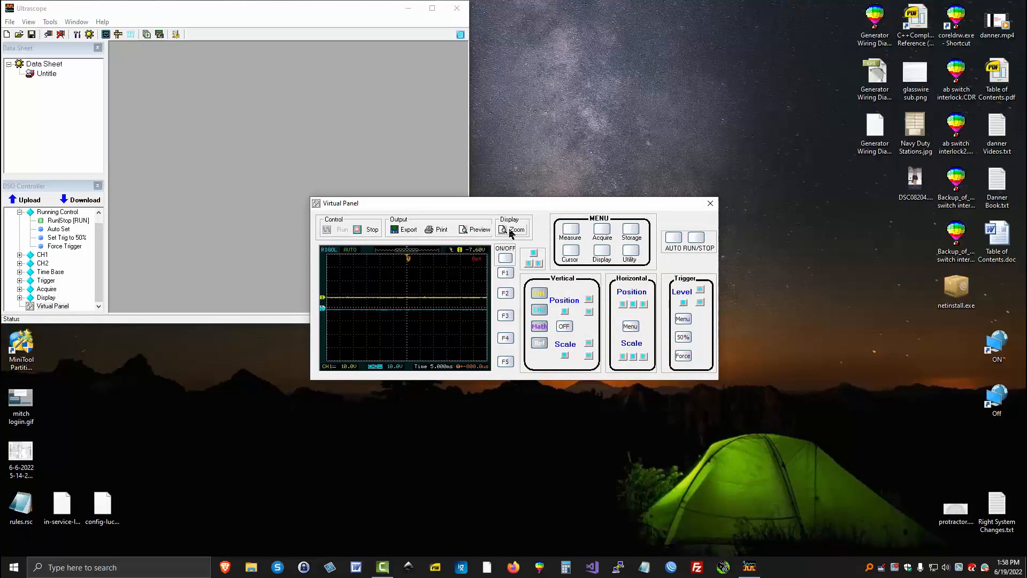
left_click(512, 230)
left_click_drag(570, 202, 281, 11)
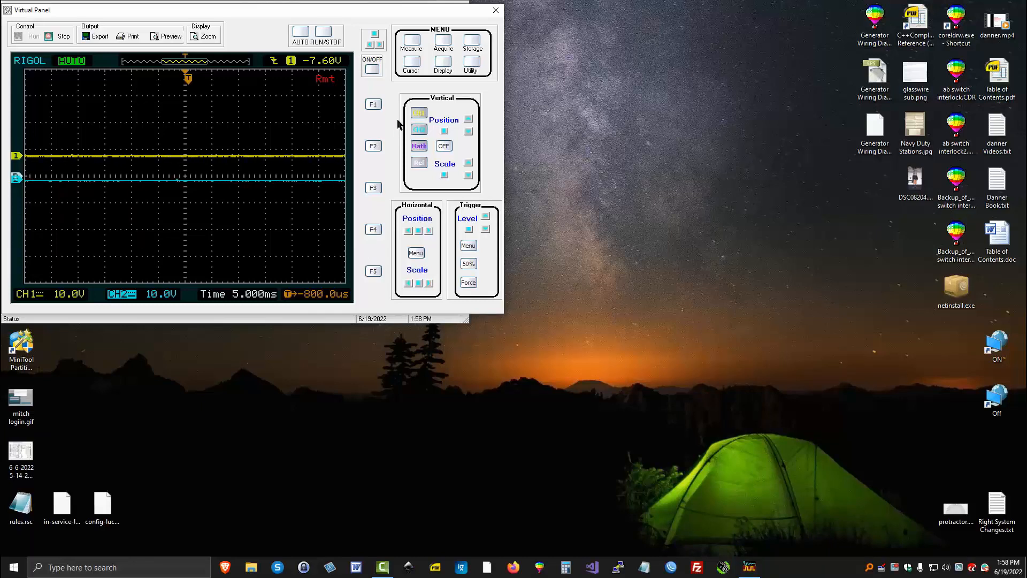
- View the oscilloscope's Measure and Storage menus and its External file explorer, return to the Storage menu, and close the Virtual Panel
left_click(412, 41)
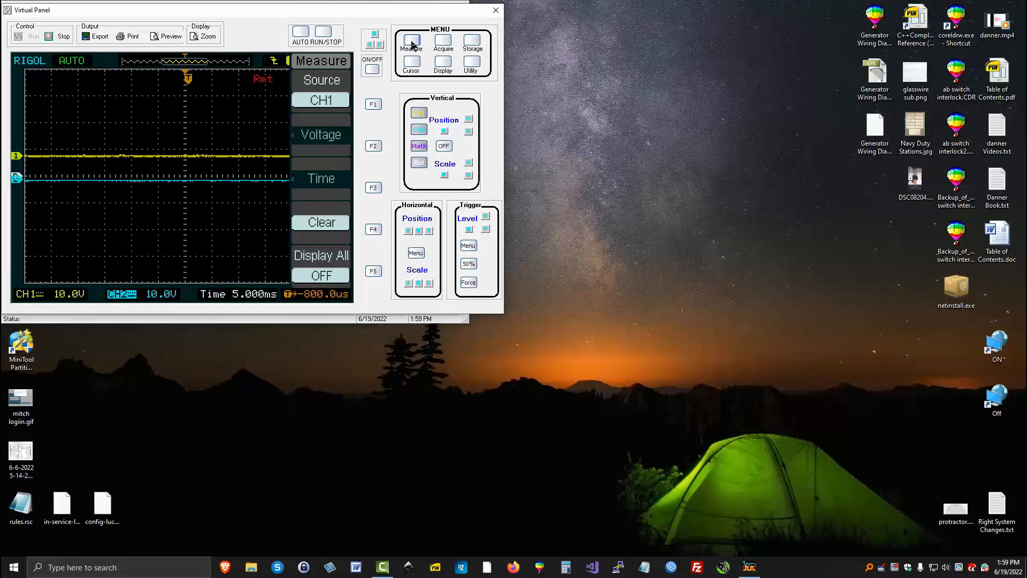
left_click(470, 44)
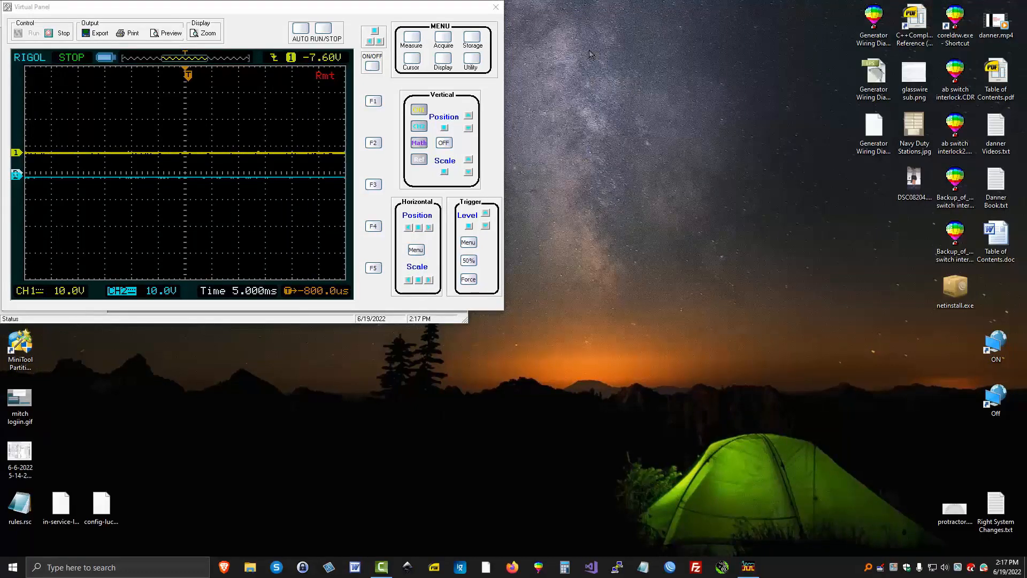
left_click(468, 39)
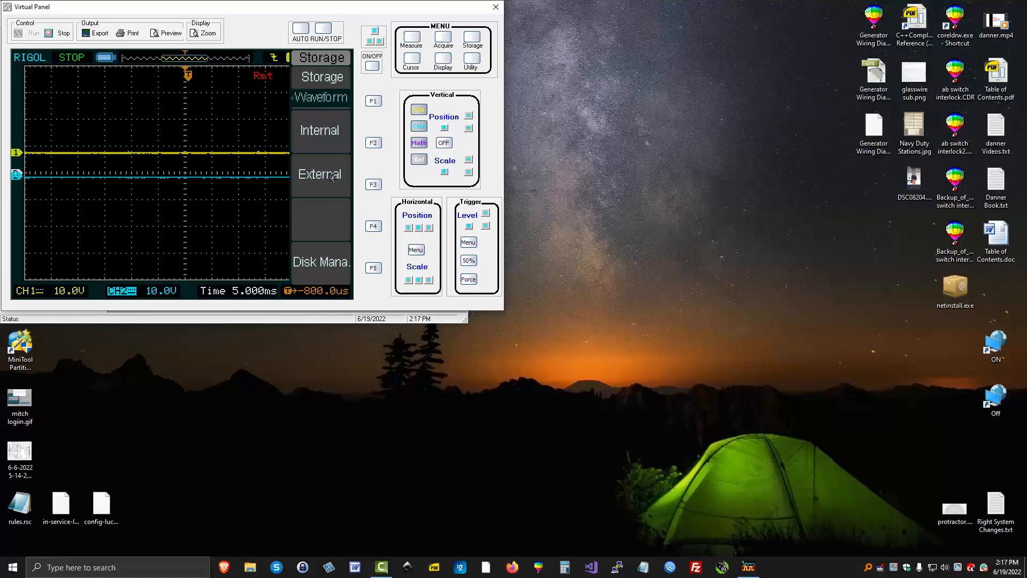
left_click(369, 186)
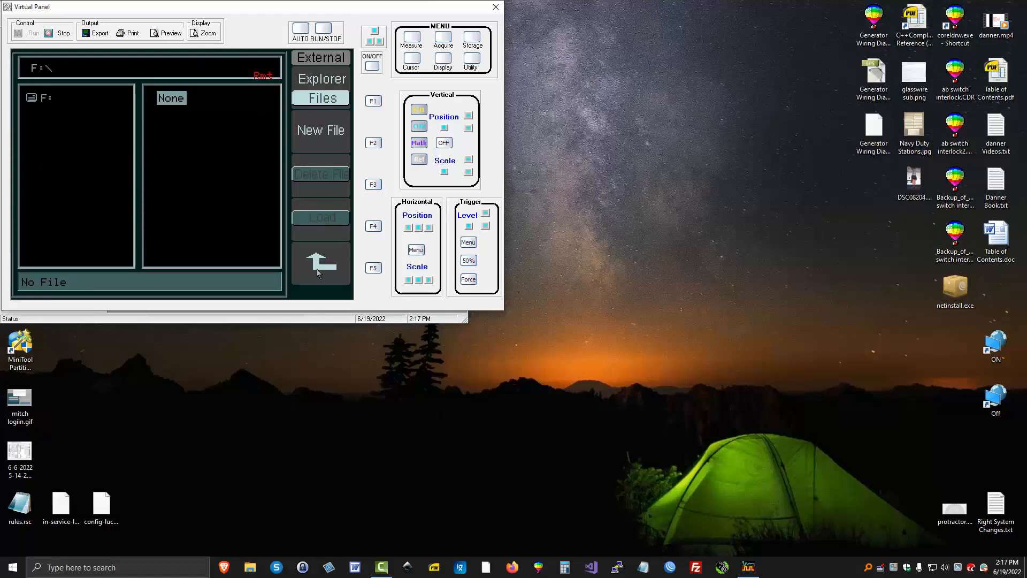
left_click(372, 269)
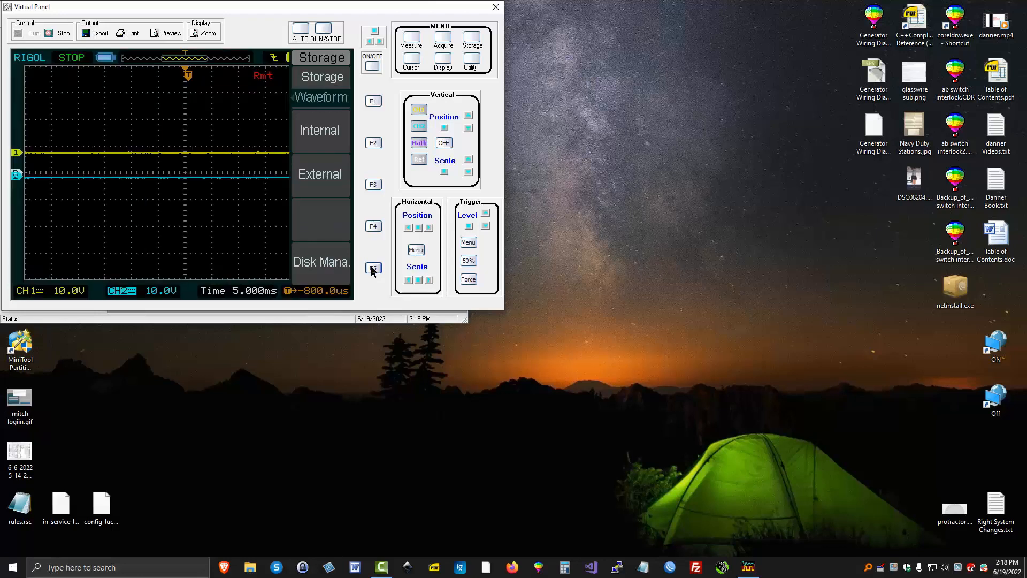
left_click(496, 8)
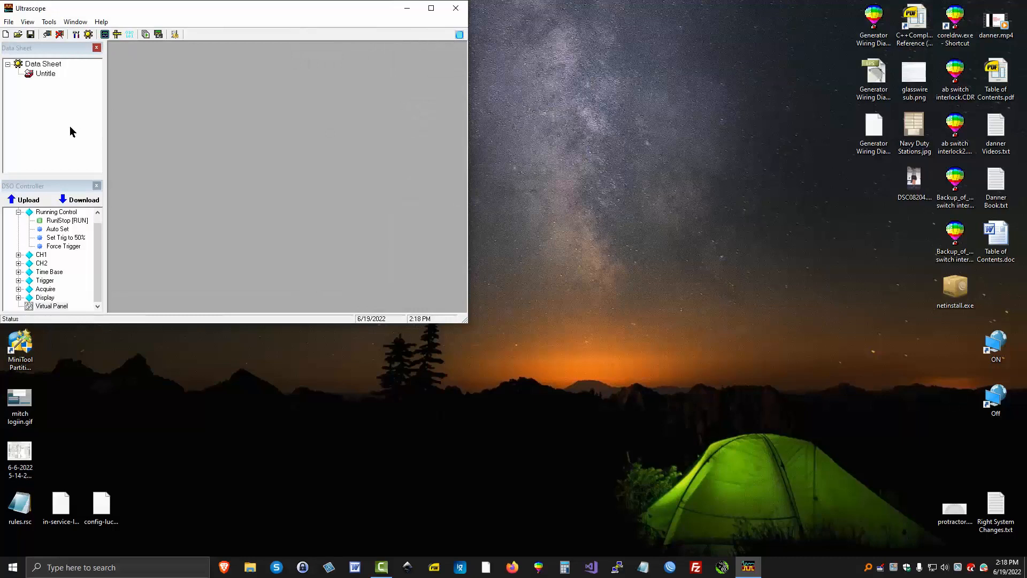
- Reconnect Ultrascope to the oscilloscope by choosing the USB0 instrument resource
left_click(27, 199)
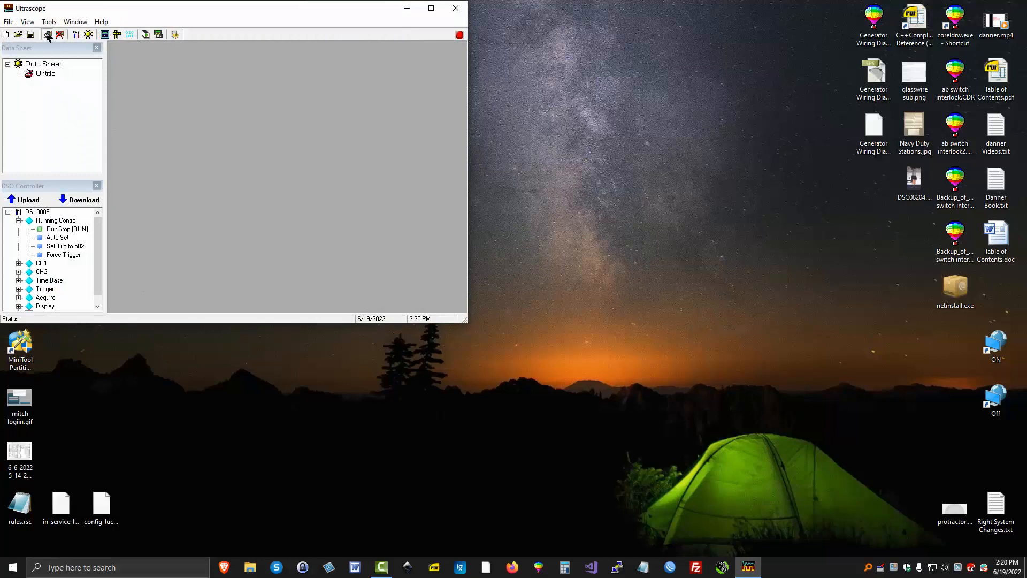
left_click(47, 35)
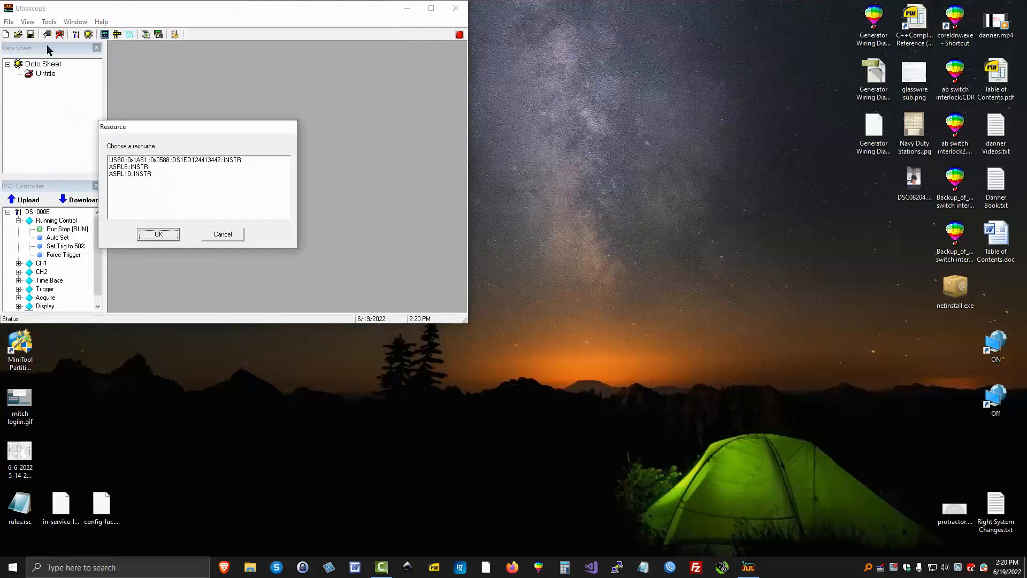
left_click(157, 164)
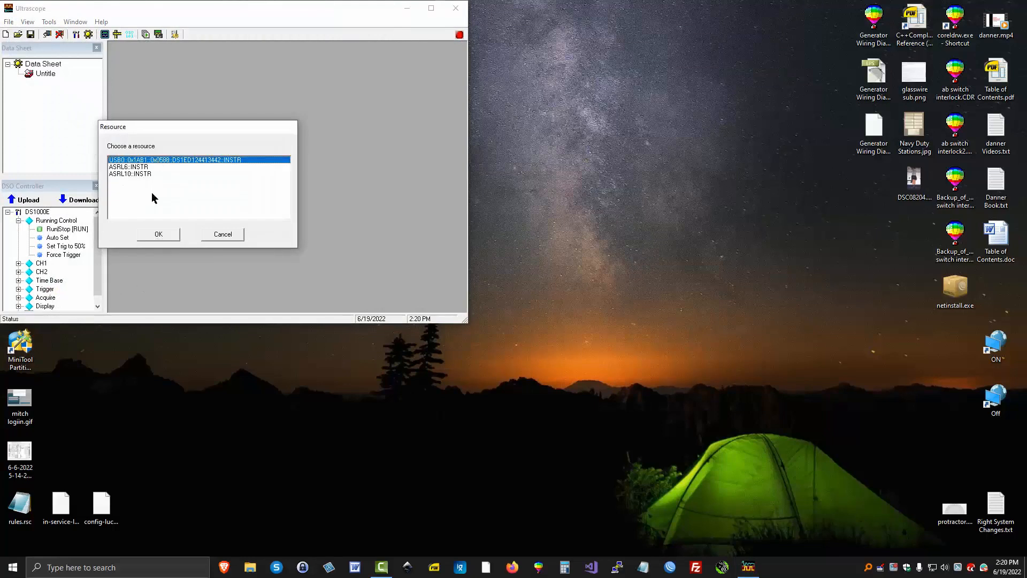
left_click(153, 234)
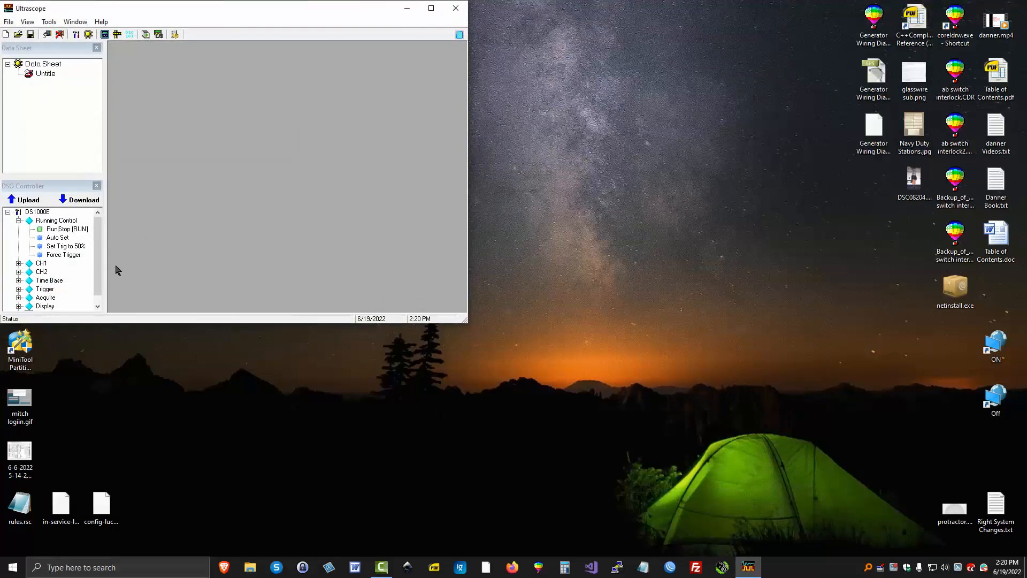
- Bring up the Virtual Panel again, enlarge it with Zoom, and move it over the small main window
scroll(60, 292, "down", 1)
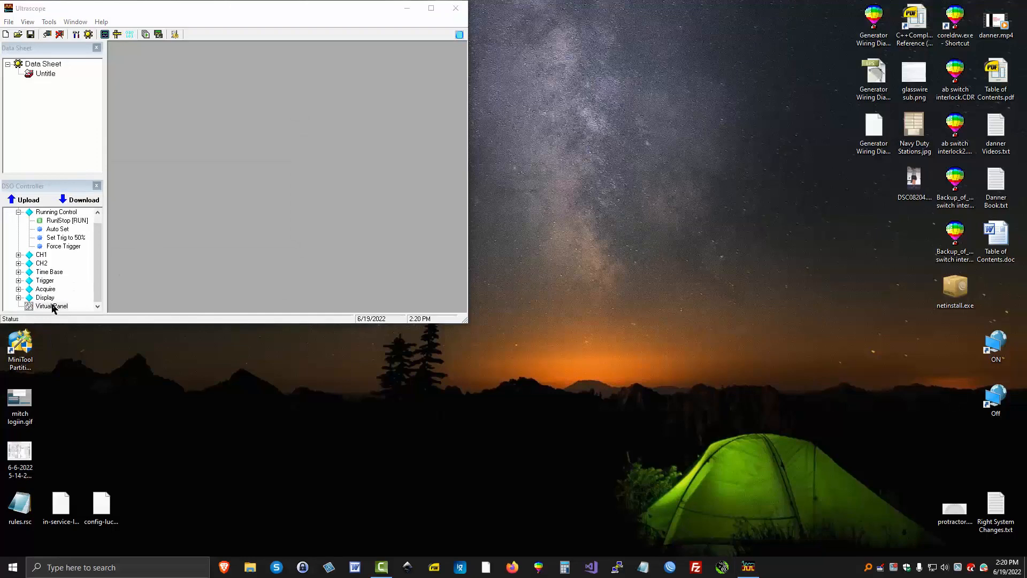
double_click(53, 307)
left_click(515, 230)
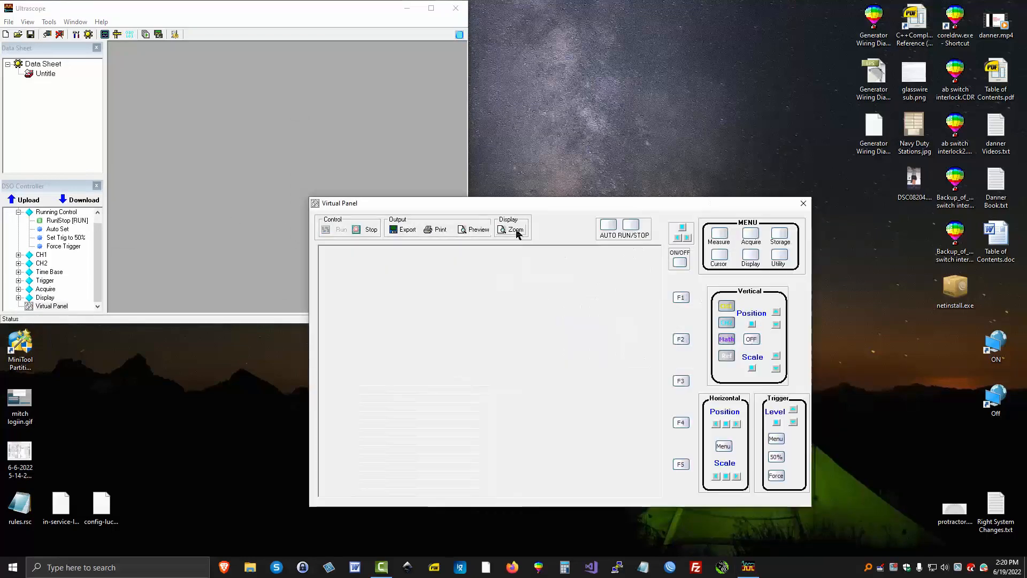
left_click_drag(540, 199, 243, 9)
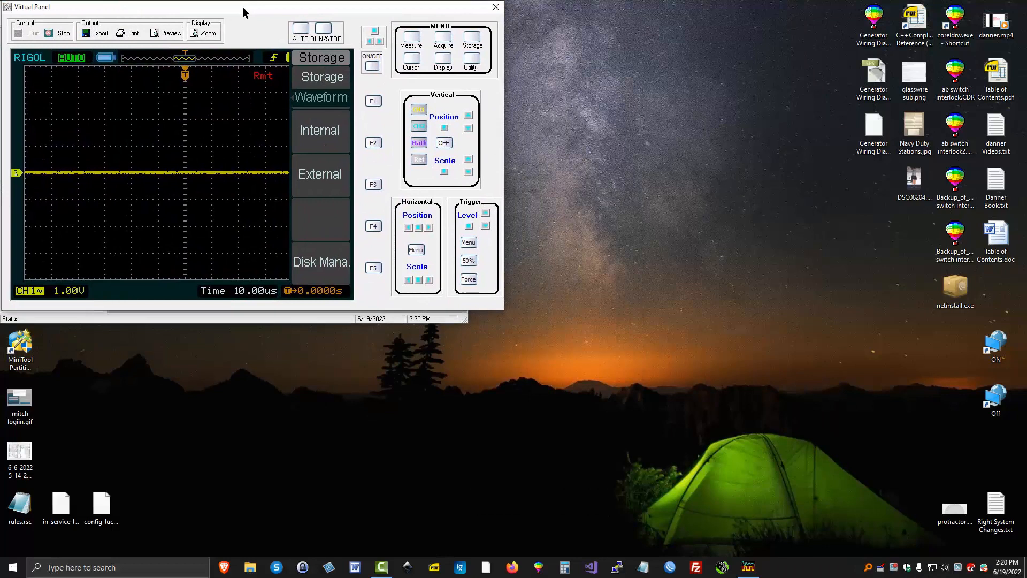